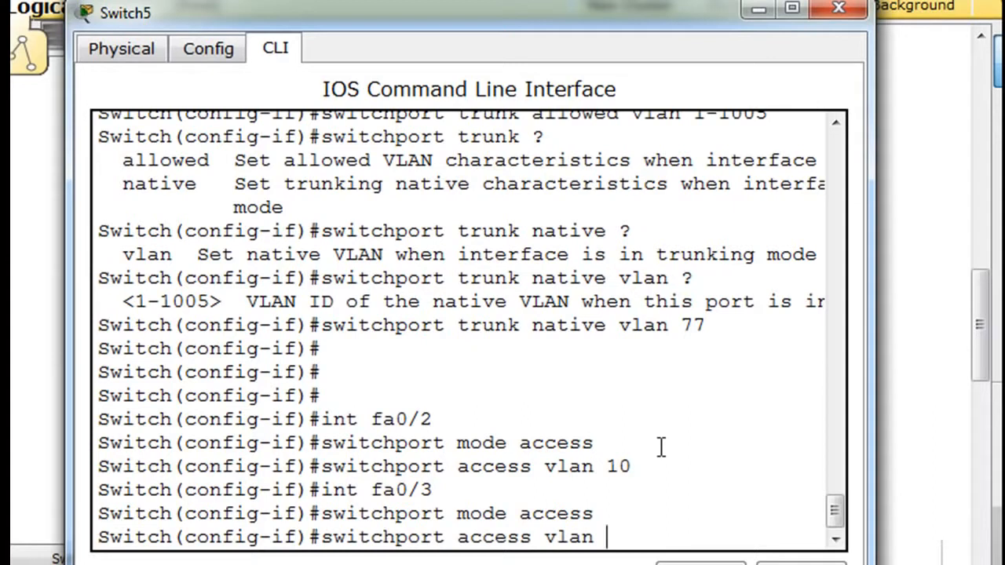
# Assign port fa0/3 to access VLAN 20 and enter the configuration of interface fa0/4.
pyautogui.press('Return')
pyautogui.press('Up')
pyautogui.press('Up')
pyautogui.press('Up')
pyautogui.press('Up')
pyautogui.press('Up')
pyautogui.press('Up')
pyautogui.press('Up')
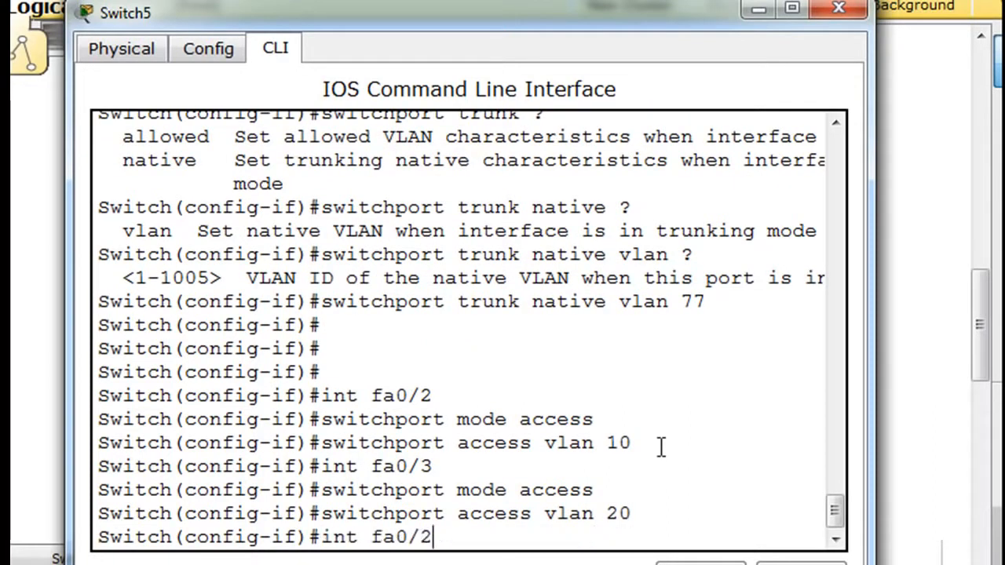
pyautogui.press('Down')
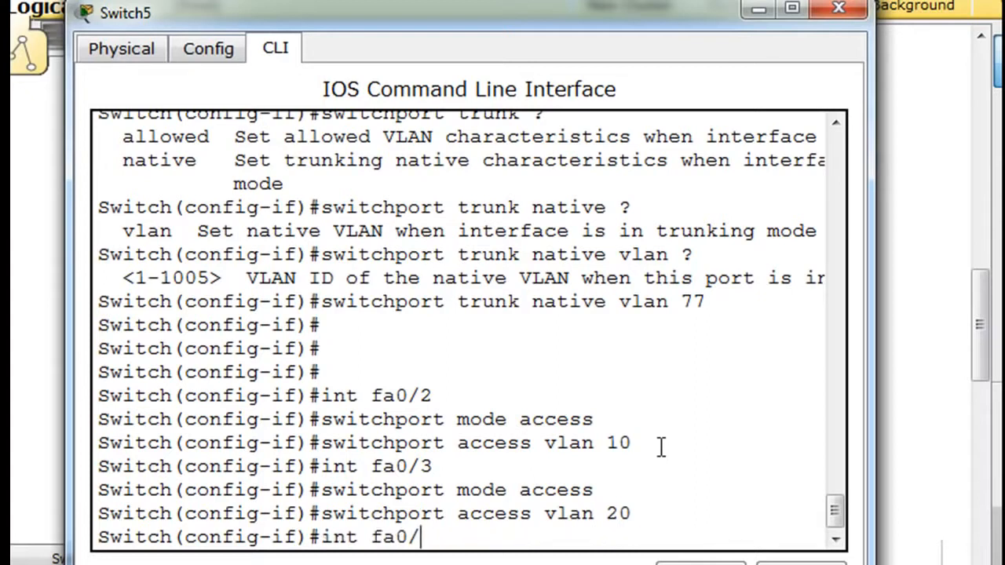
pyautogui.press('Return')
# Set interface fa0/4 to access mode and assign it to access VLAN 30.
pyautogui.press('Up')
pyautogui.press('Up')
pyautogui.press('Up')
pyautogui.press('Return')
pyautogui.press('Up')
pyautogui.press('Up')
pyautogui.press('Up')
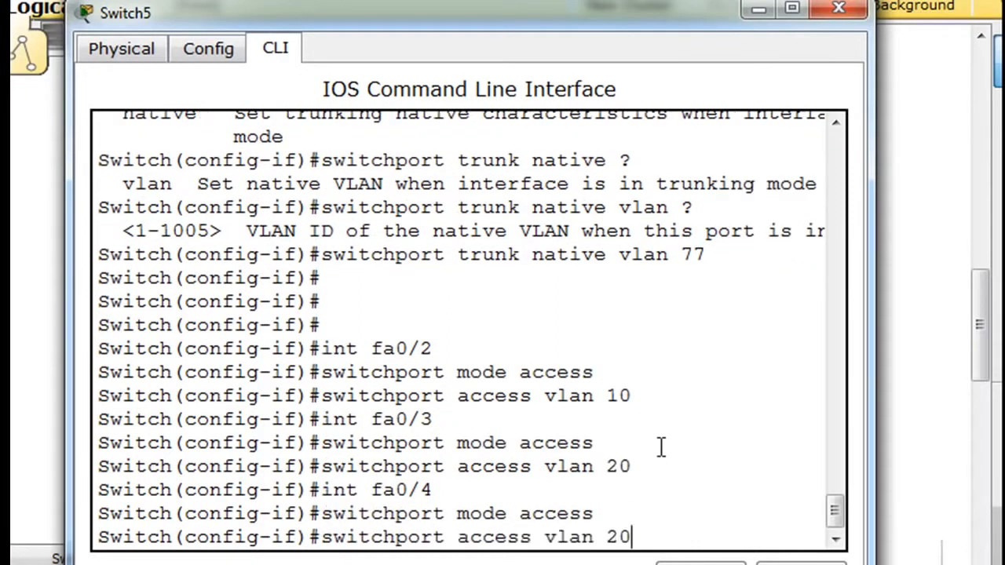
pyautogui.press('BackSpace')
pyautogui.press('BackSpace')
pyautogui.press('Return')
# Enter the configuration of interface fa0/5 and set its switchport mode to access.
pyautogui.press('Up')
pyautogui.press('Up')
pyautogui.press('Up')
pyautogui.press('Up')
pyautogui.press('Down')
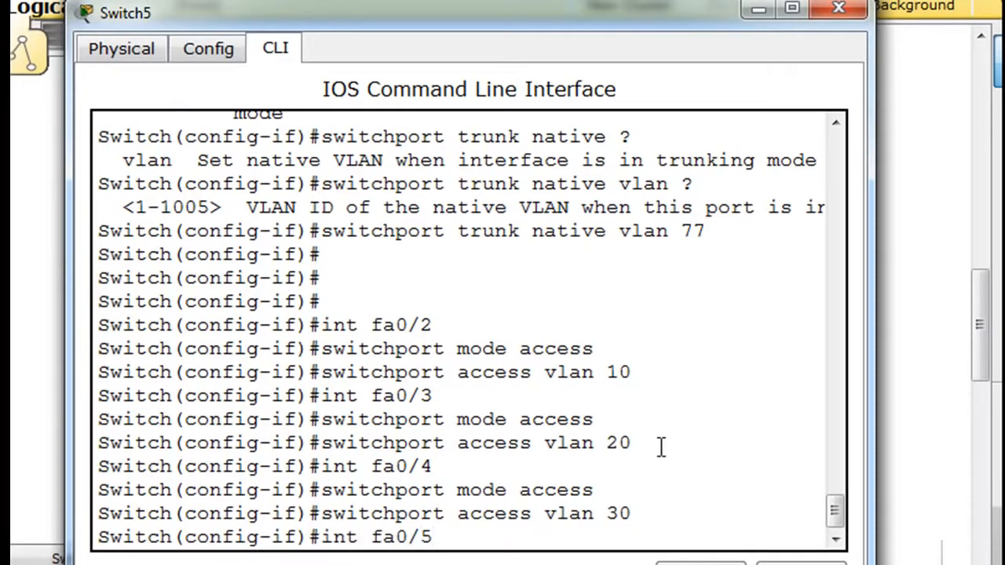
pyautogui.press('Return')
pyautogui.press('Up')
pyautogui.press('Up')
pyautogui.press('Up')
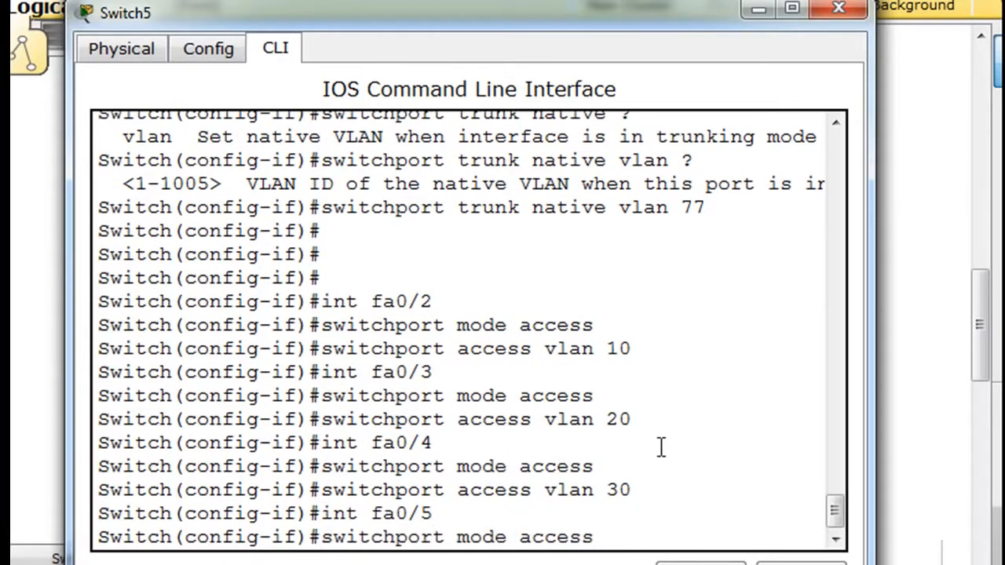
pyautogui.press('Return')
# Assign interface fa0/5 to access VLAN 77, consulting the topology's VLAN labels and the earlier switch configuration.
pyautogui.press('Up')
pyautogui.press('Up')
pyautogui.press('Up')
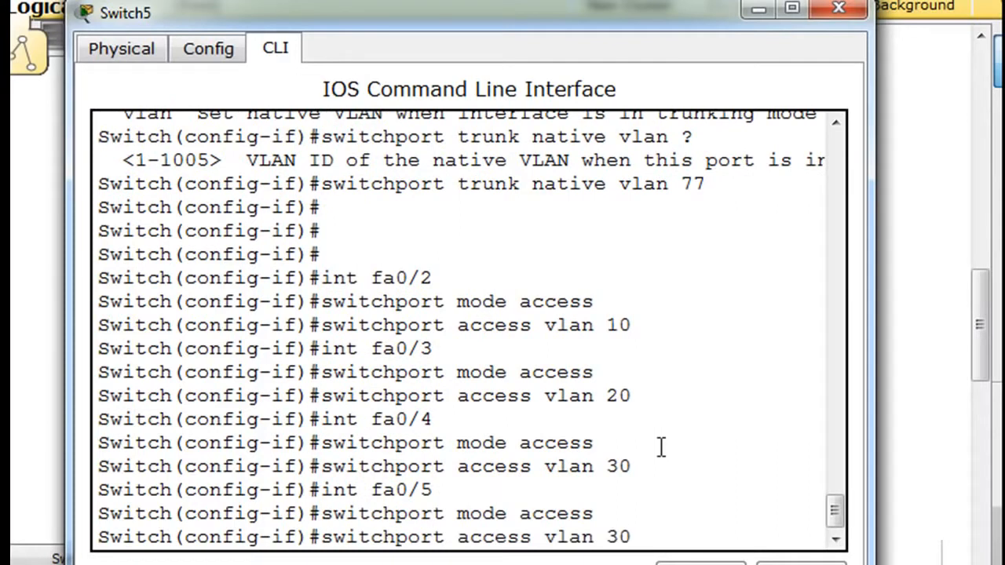
pyautogui.press('BackSpace')
pyautogui.press('BackSpace')
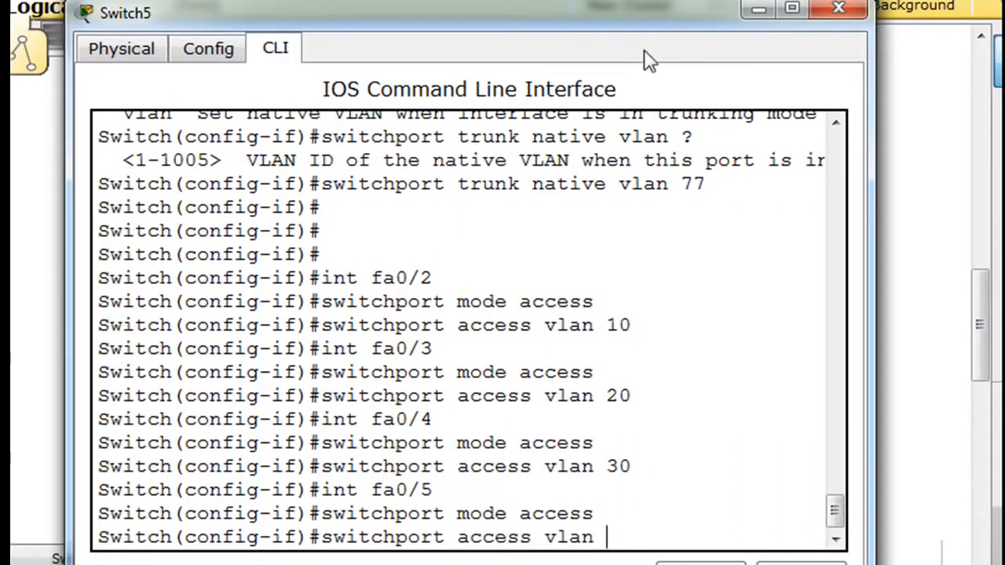
pyautogui.moveTo(695, 6)
pyautogui.mouseDown()
pyautogui.moveTo(253, 70)
pyautogui.moveTo(713, 88)
pyautogui.moveTo(673, 1)
pyautogui.moveTo(676, 10)
pyautogui.mouseUp()
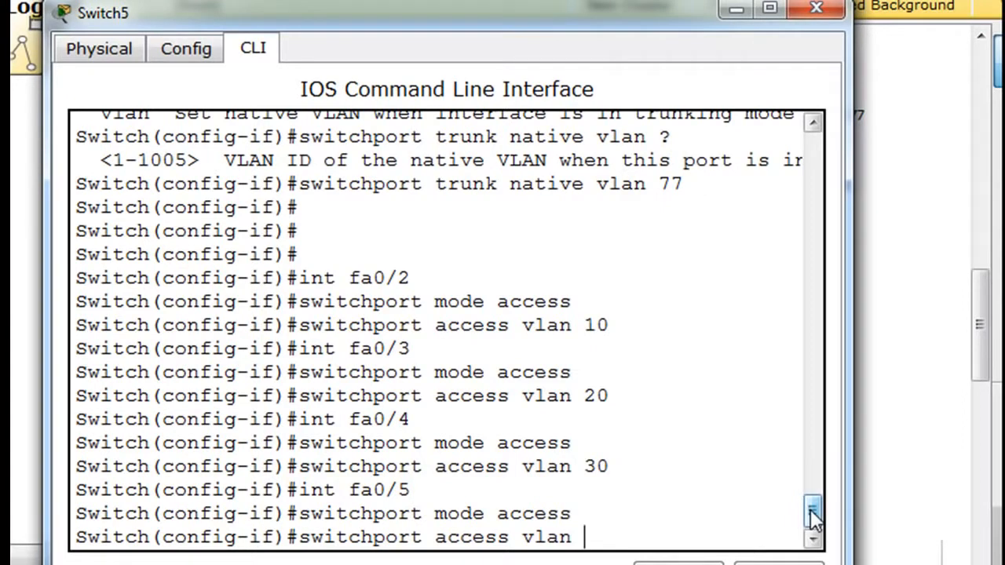
pyautogui.moveTo(673, 24); pyautogui.dragTo(369, 57)
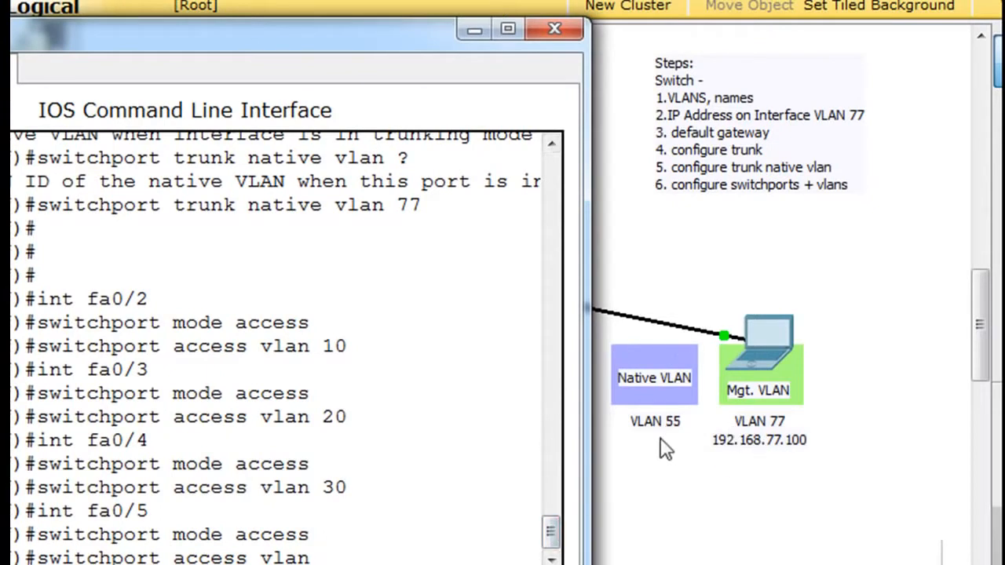
pyautogui.scroll(1, 550, 532)
pyautogui.scroll(-1, 550, 532)
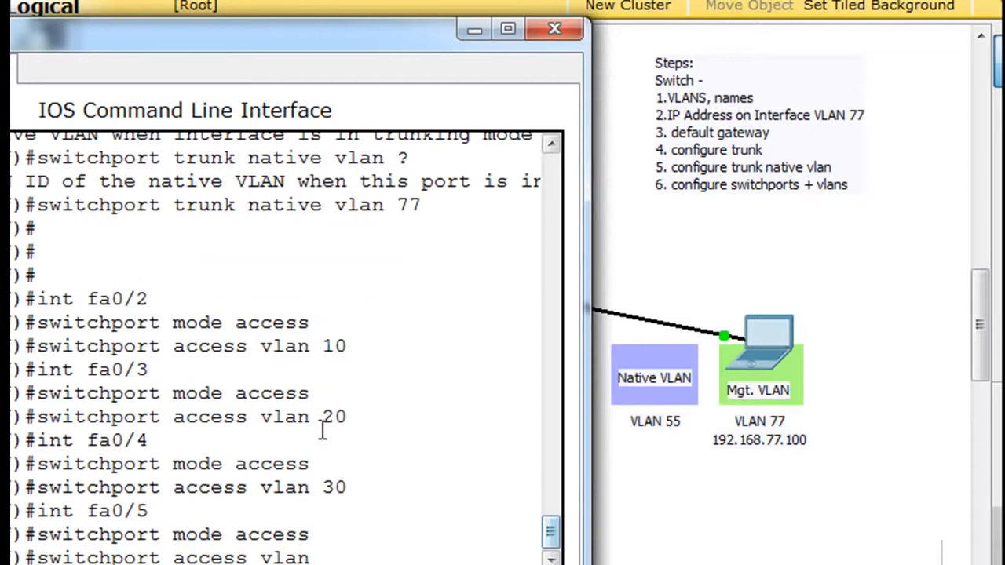
pyautogui.scroll(2, 550, 532)
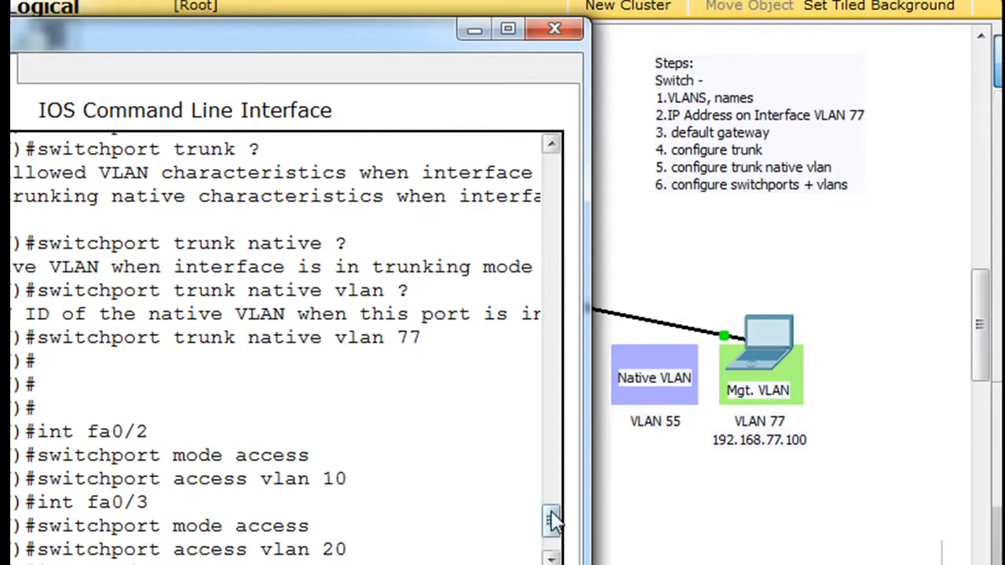
pyautogui.moveTo(553, 520); pyautogui.dragTo(541, 450)
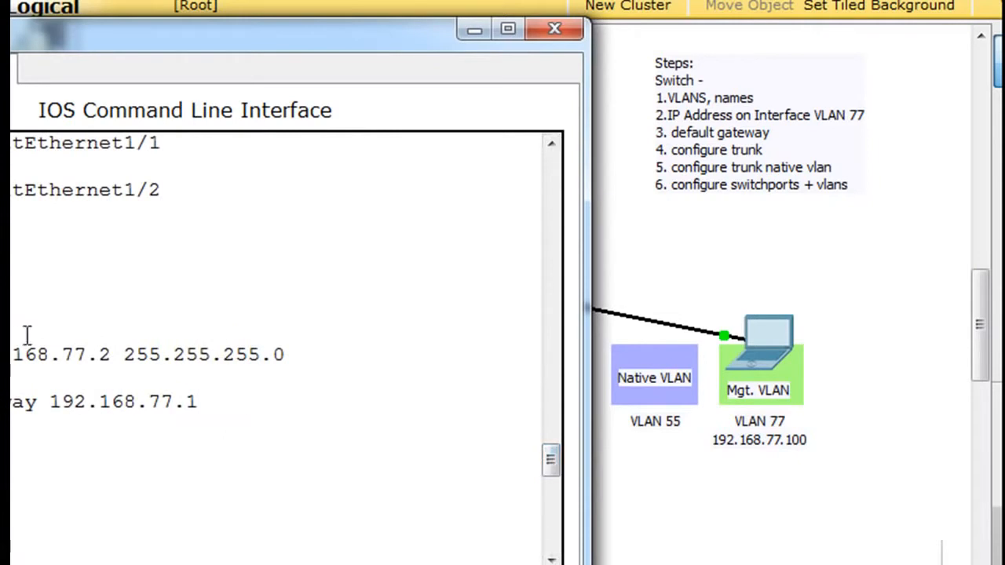
pyautogui.moveTo(552, 476); pyautogui.dragTo(550, 532)
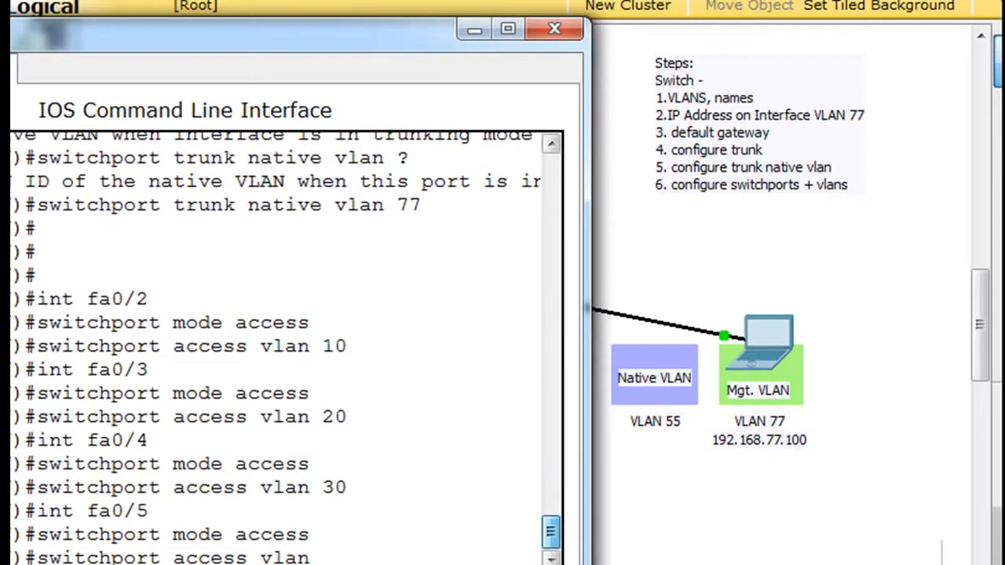
pyautogui.moveTo(355, 25); pyautogui.dragTo(619, 23)
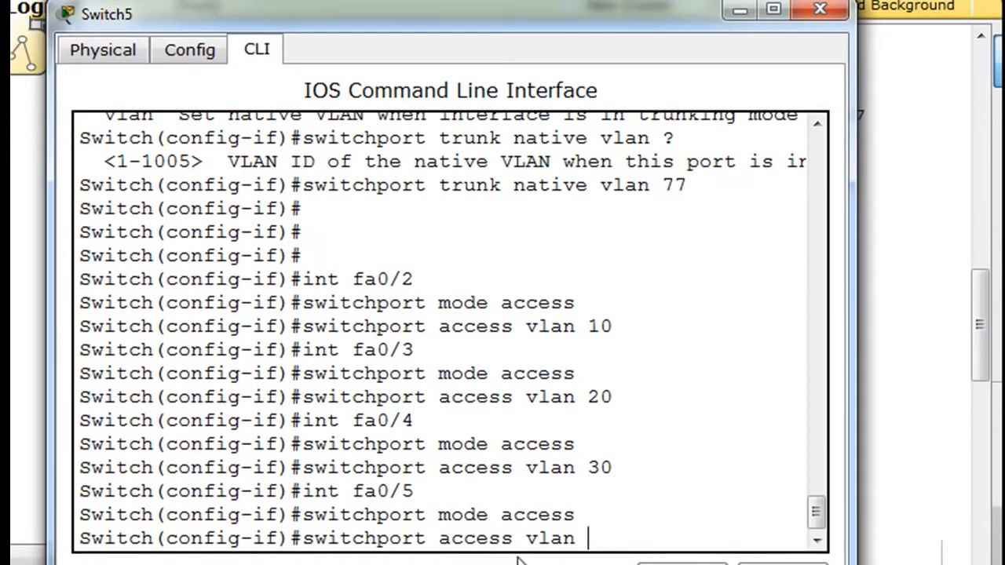
pyautogui.press('Return')
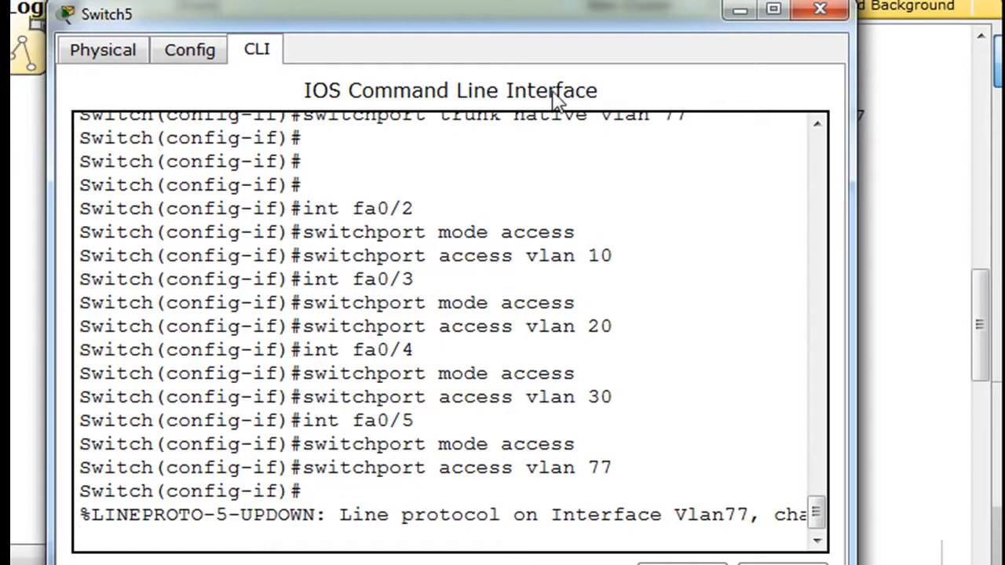
# Switch to the configuration of trunk interface fa0/1.
pyautogui.moveTo(574, 4); pyautogui.dragTo(574, 0)
pyautogui.click(819, 120)
pyautogui.click(819, 119)
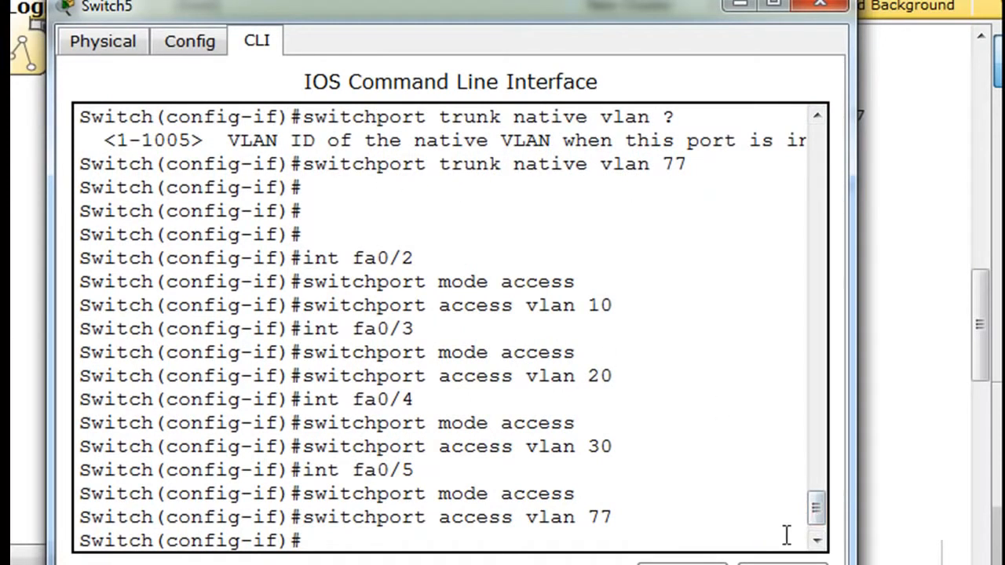
pyautogui.click(519, 537)
pyautogui.press('Up')
pyautogui.press('Up')
pyautogui.press('Up')
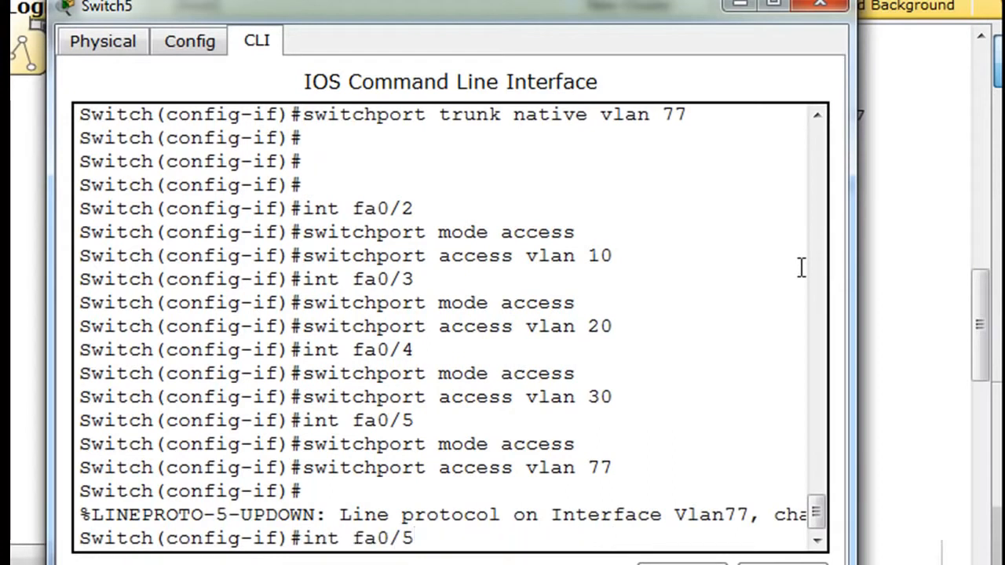
pyautogui.press('BackSpace')
pyautogui.write('1')
pyautogui.press('Return')
pyautogui.press('Up')
pyautogui.press('Up')
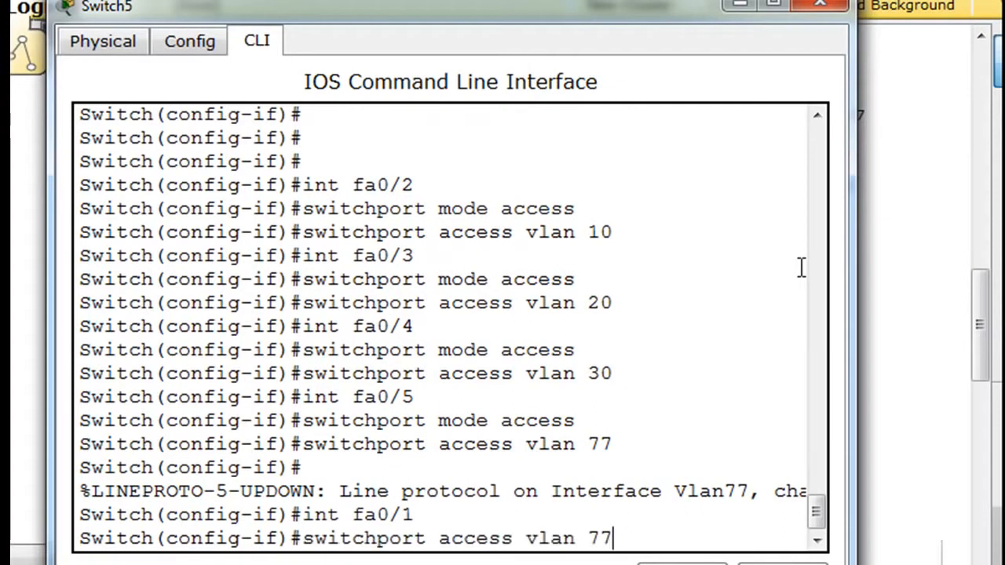
pyautogui.press('Up')
pyautogui.press('Up')
pyautogui.press('Down')
pyautogui.press('Down')
pyautogui.press('Up')
pyautogui.press('Up')
pyautogui.press('Down')
pyautogui.press('Up')
pyautogui.press('Up')
pyautogui.press('Up')
pyautogui.press('Up')
pyautogui.press('Up')
pyautogui.press('Up')
pyautogui.press('Up')
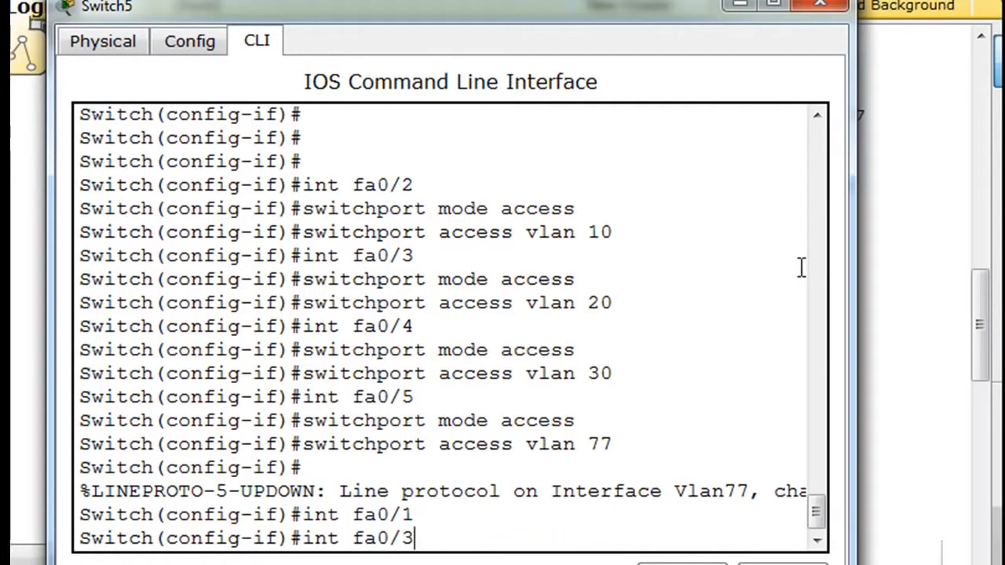
pyautogui.press('BackSpace')
pyautogui.press('BackSpace')
pyautogui.press('BackSpace')
pyautogui.press('BackSpace')
pyautogui.press('BackSpace')
pyautogui.press('BackSpace')
pyautogui.press('BackSpace')
pyautogui.press('BackSpace')
pyautogui.press('BackSpace')
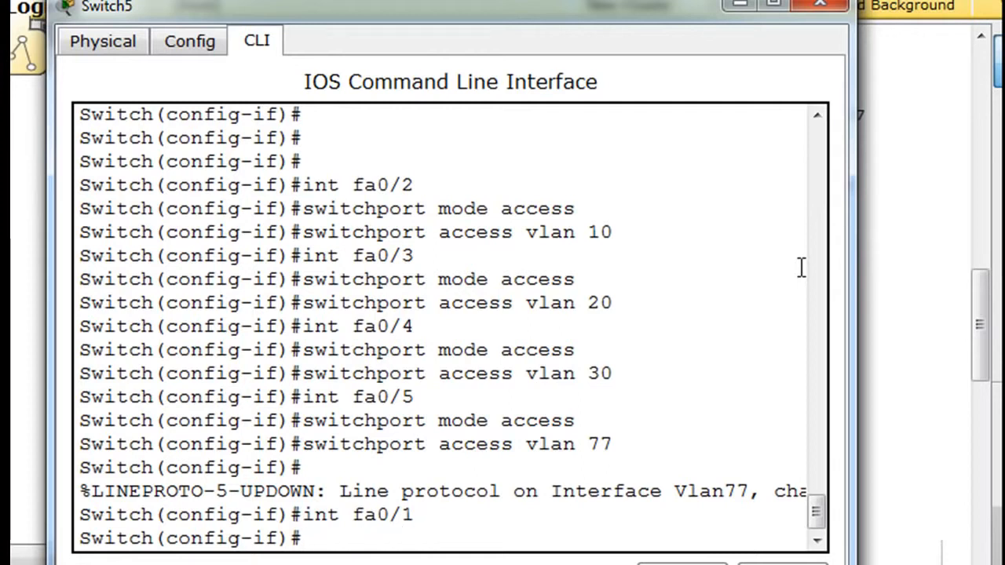
# Set the trunk native VLAN on interface fa0/1 to 55 with switchport trunk native vlan 55.
pyautogui.write('switchp')
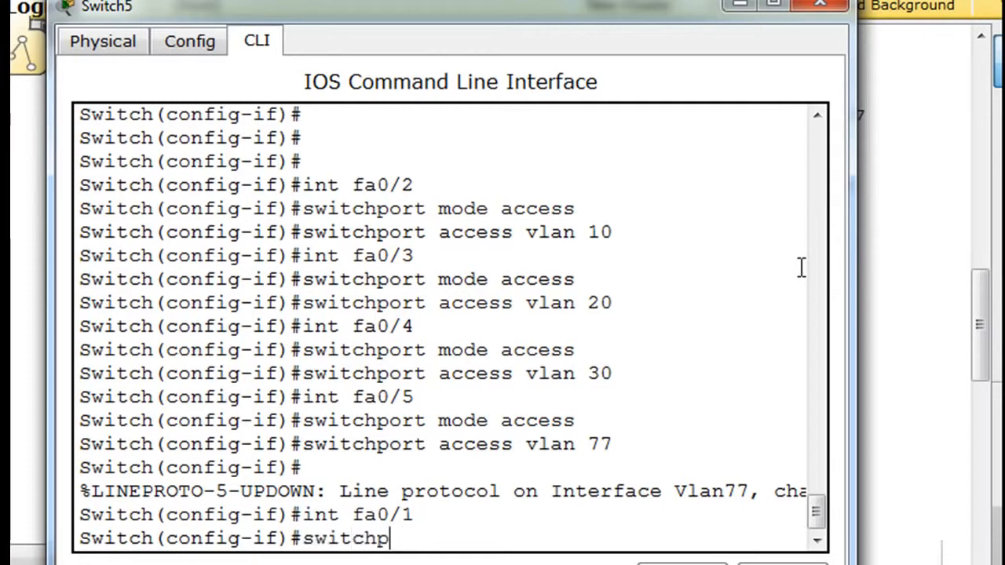
pyautogui.write('ort trunk native vla')
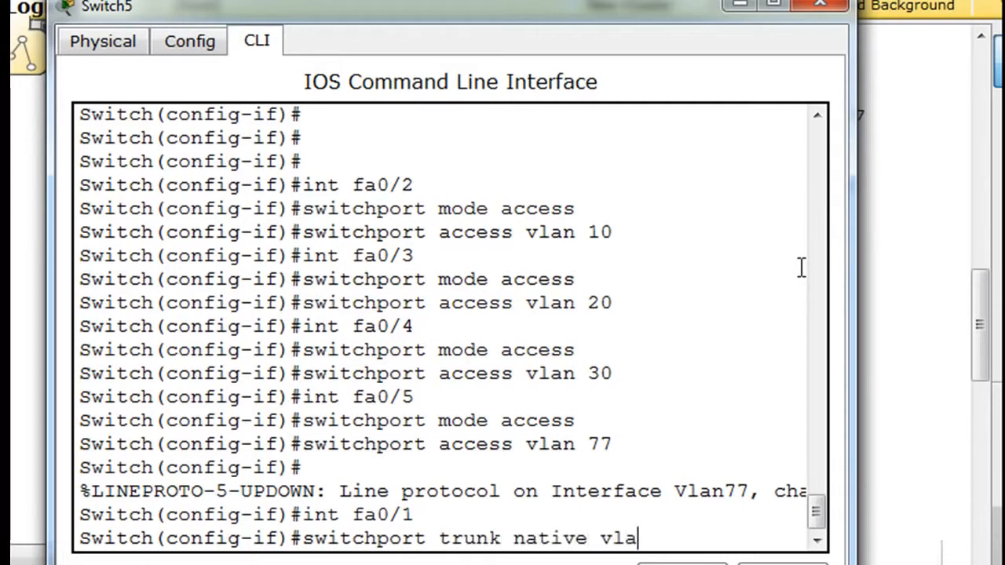
pyautogui.write('n 55')
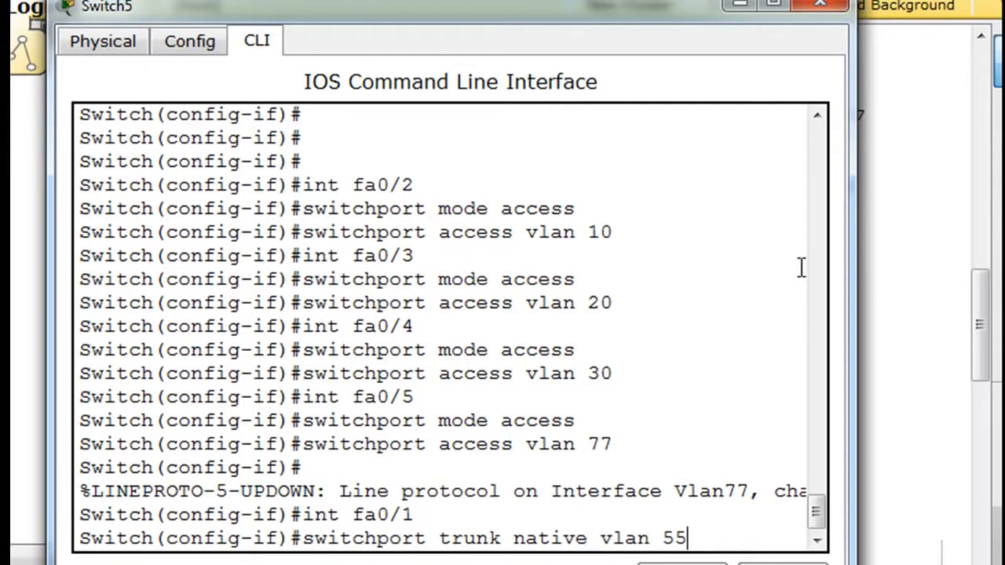
pyautogui.press('Return')
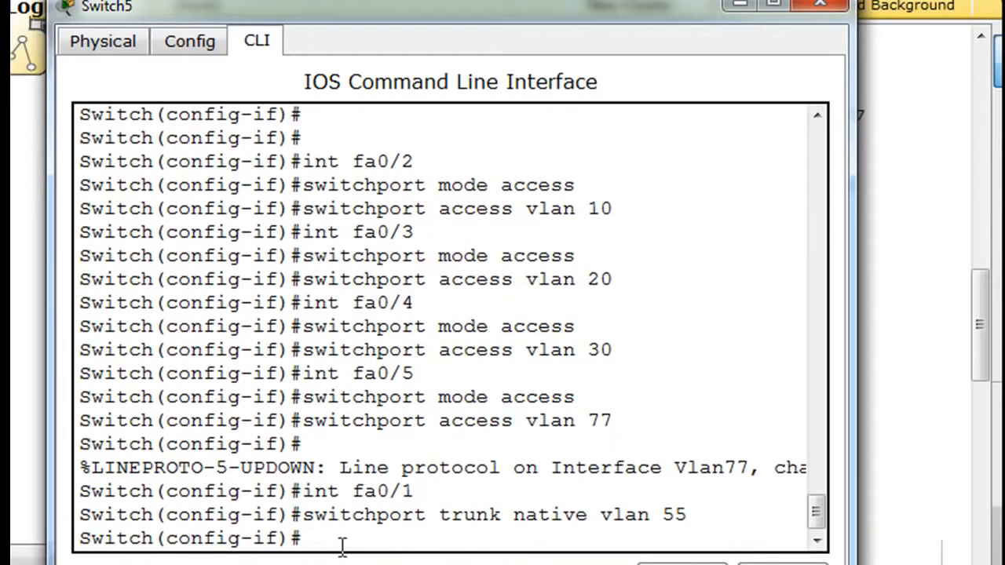
# Exit to privileged EXEC mode and display the running configuration with show run.
pyautogui.moveTo(616, 4); pyautogui.dragTo(649, 11)
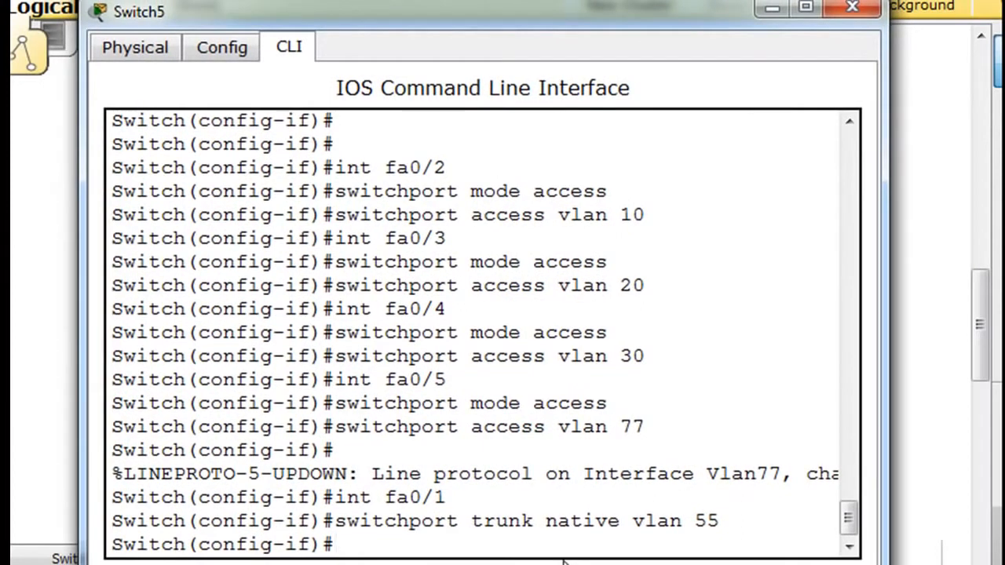
pyautogui.hotkey('ctrl', 'z')
pyautogui.press('Return')
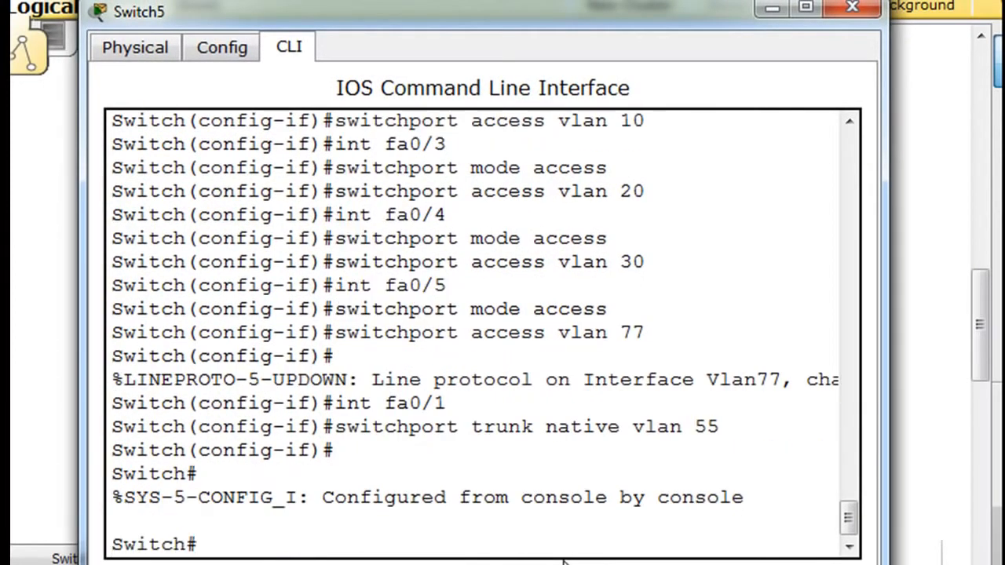
pyautogui.write('show run')
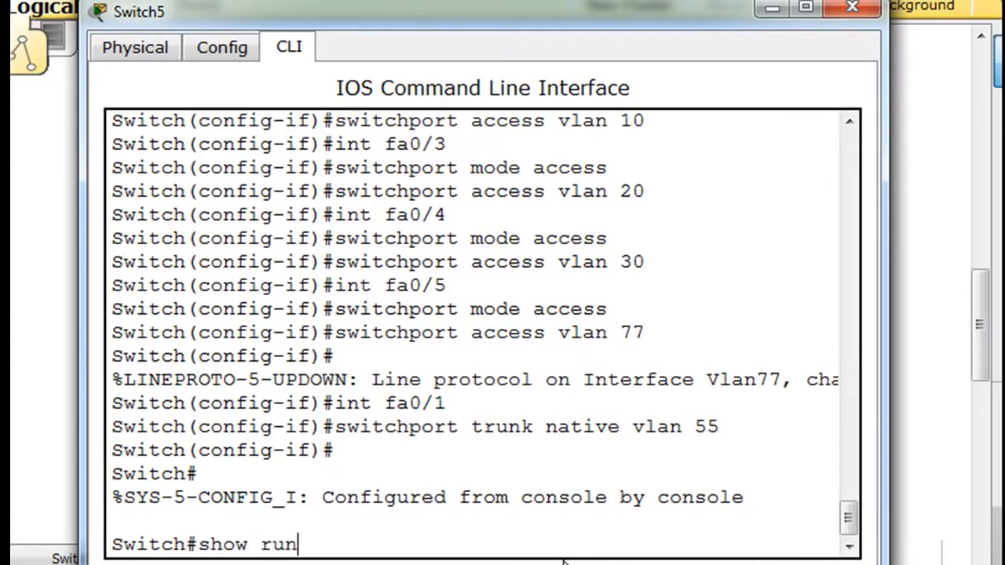
pyautogui.press('Return')
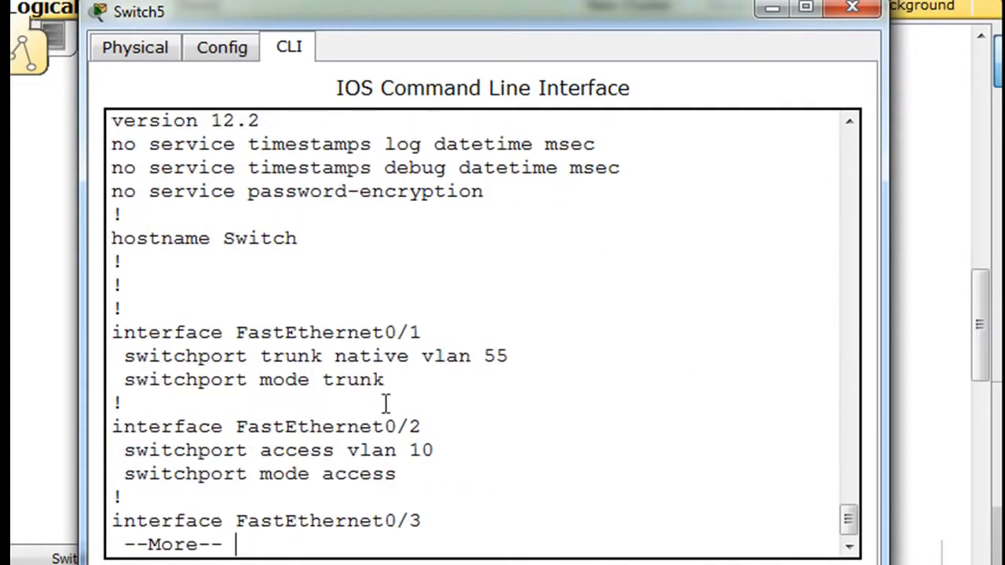
# Examine the trunk native VLAN on FastEthernet0/1 and the access VLANs on FastEthernet0/2 through 0/5 in the running configuration.
pyautogui.moveTo(125, 358); pyautogui.dragTo(511, 355)
pyautogui.click(518, 357)
pyautogui.press('space')
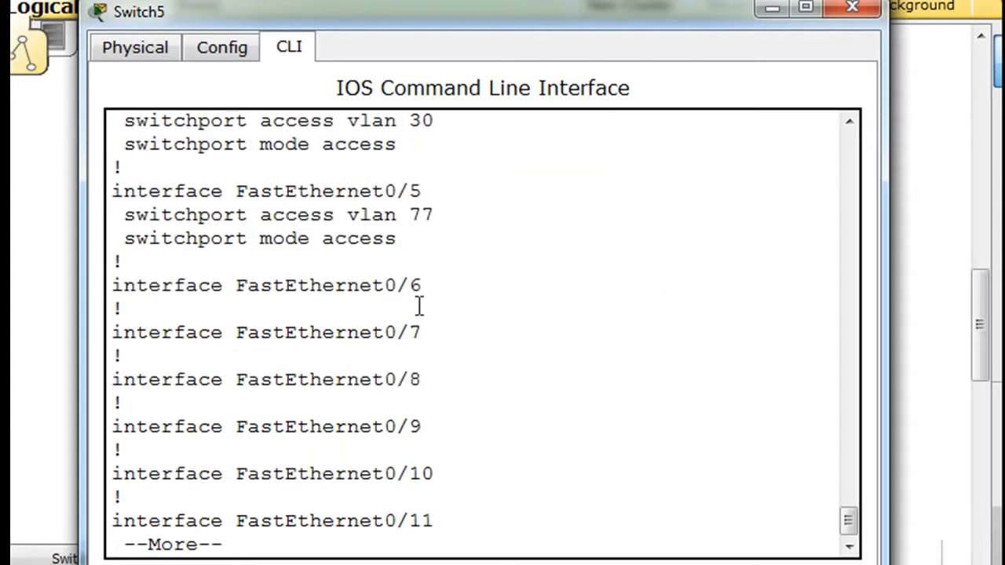
pyautogui.moveTo(854, 528)
pyautogui.mouseDown()
pyautogui.moveTo(848, 498)
pyautogui.moveTo(850, 524)
pyautogui.mouseUp()
pyautogui.click(849, 123)
pyautogui.click(849, 124)
pyautogui.click(849, 124)
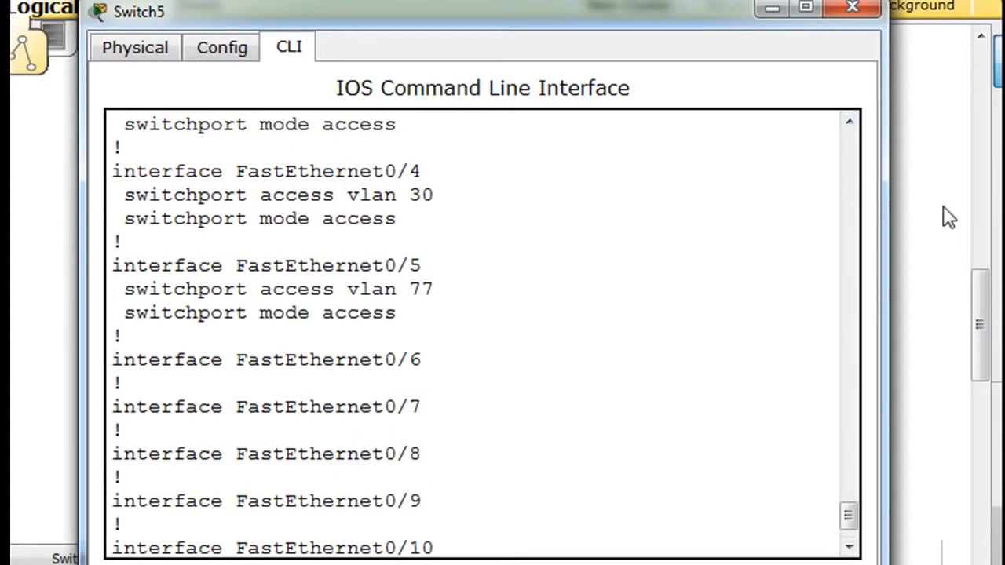
pyautogui.click(849, 124)
pyautogui.click(849, 124)
pyautogui.click(849, 124)
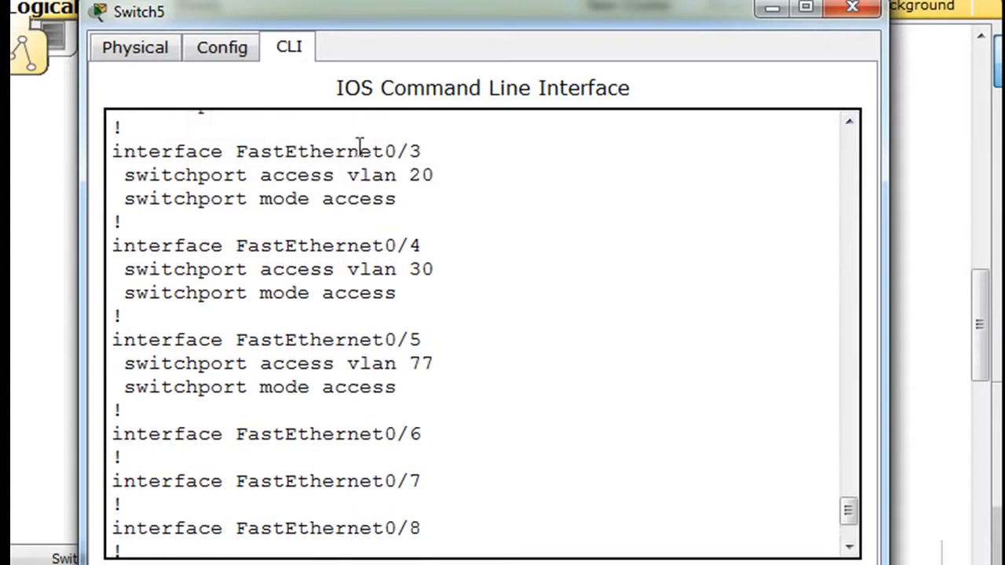
pyautogui.click(849, 123)
pyautogui.click(849, 123)
pyautogui.click(849, 123)
pyautogui.click(850, 124)
pyautogui.click(849, 123)
pyautogui.click(849, 123)
pyautogui.click(849, 123)
pyautogui.click(849, 124)
pyautogui.click(849, 124)
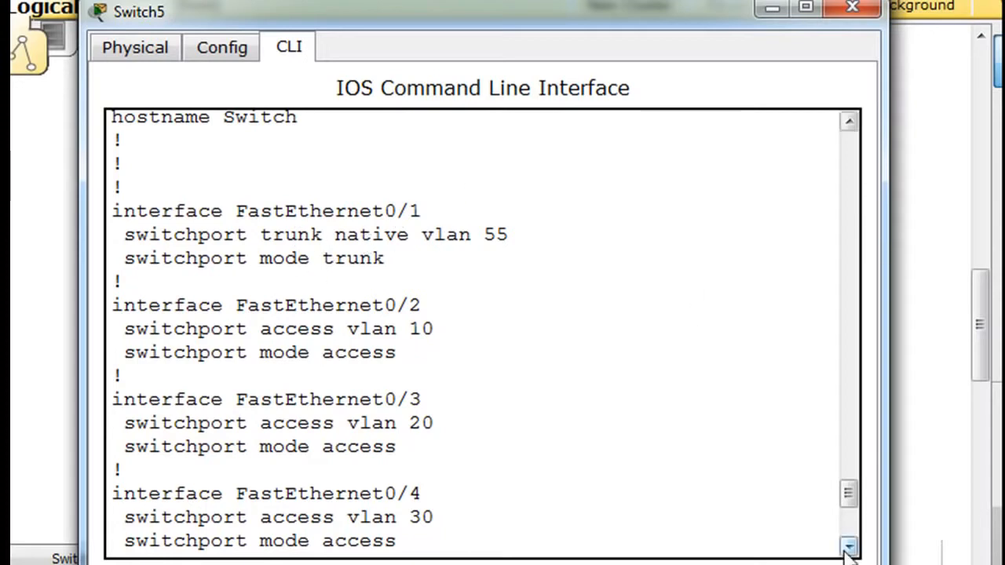
# Page through the rest of the running configuration to its end, and enter global configuration mode with conf t.
pyautogui.moveTo(849, 494); pyautogui.dragTo(849, 522)
pyautogui.press('space')
pyautogui.press('space')
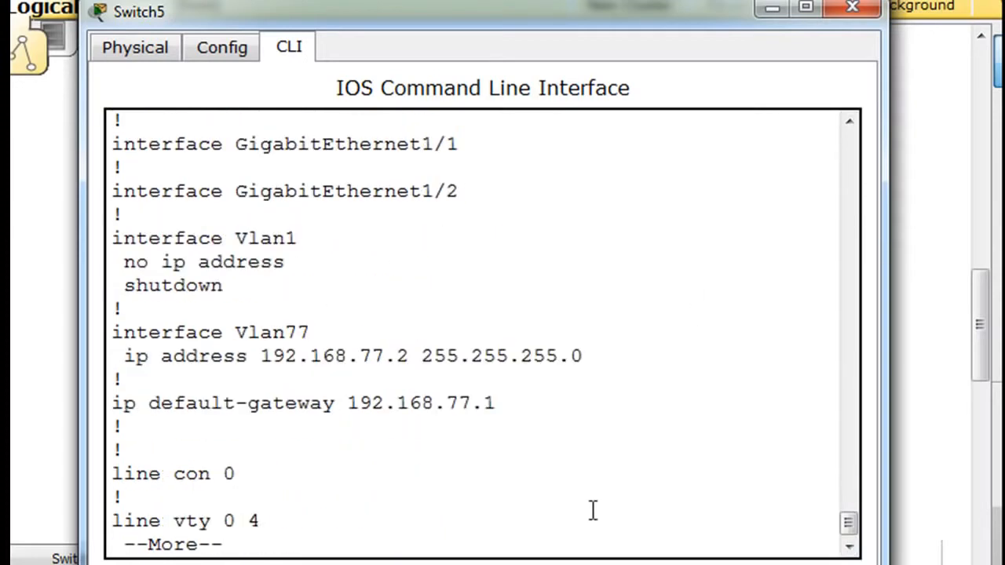
pyautogui.press('space')
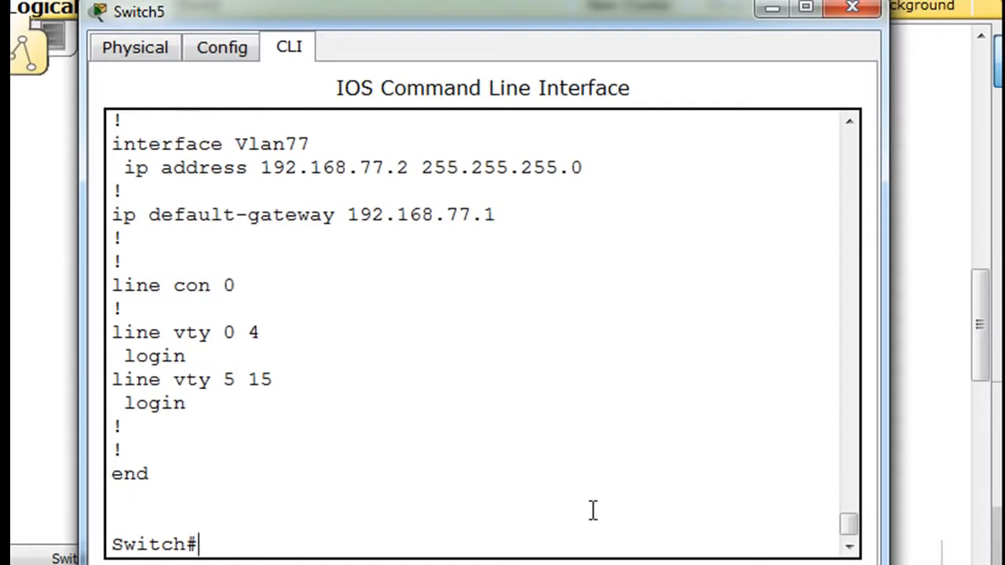
pyautogui.write('conf t')
pyautogui.press('Return')
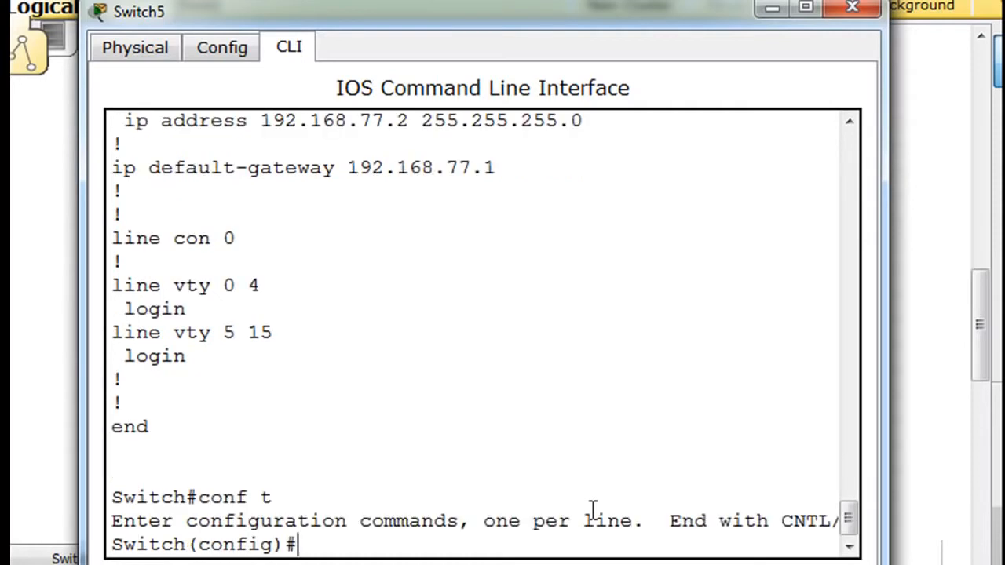
# Set interface fa0/1 to trunk mode with int fa0/1 and switchport mode trunk.
pyautogui.write('int fa')
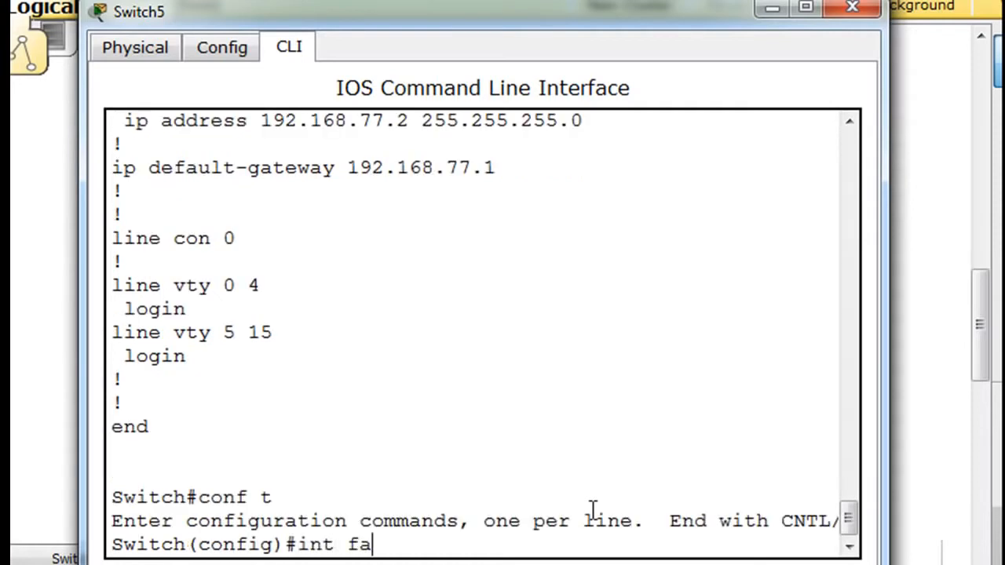
pyautogui.write('0/1')
pyautogui.press('Return')
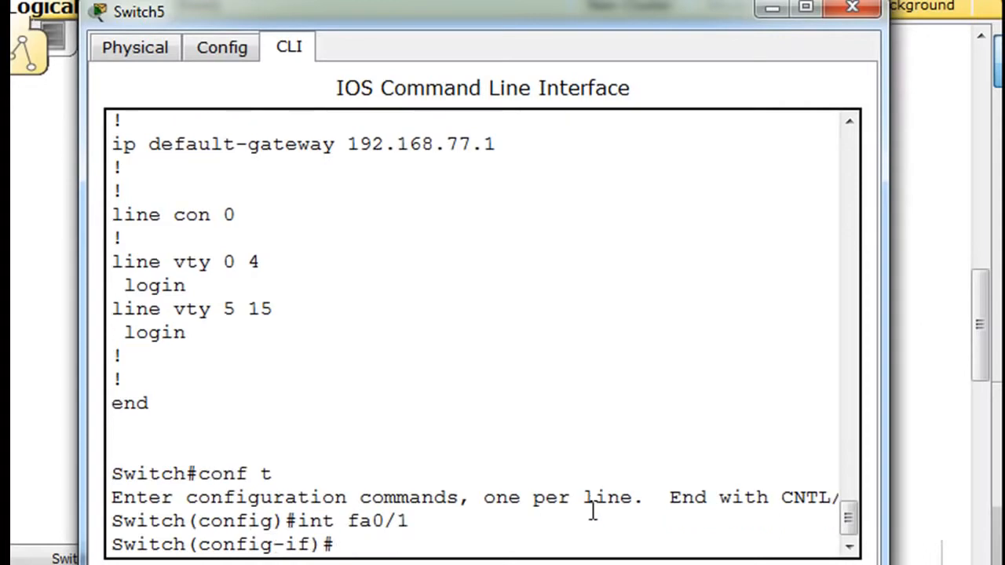
pyautogui.moveTo(626, 6)
pyautogui.mouseDown()
pyautogui.moveTo(652, 11)
pyautogui.moveTo(639, 7)
pyautogui.mouseUp()
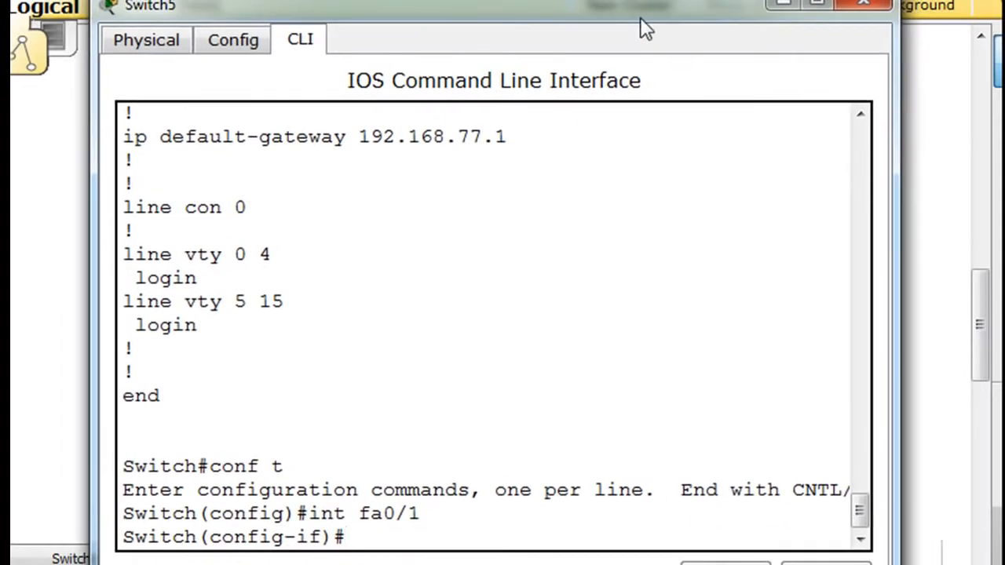
pyautogui.write('switchport mode trunk')
pyautogui.press('Return')
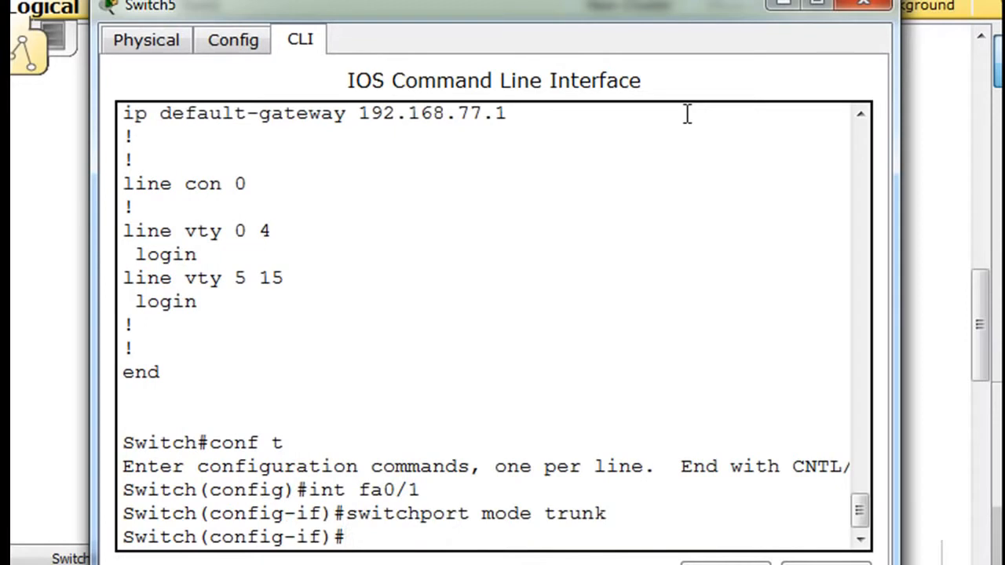
# Restrict the fa0/1 trunk to its VLANs with switchport trunk allowed vlan 1,10,20,30,55,77.
pyautogui.press('Up')
pyautogui.press('Left')
pyautogui.press('BackSpace')
pyautogui.press('BackSpace')
pyautogui.press('BackSpace')
pyautogui.press('BackSpace')
pyautogui.press('BackSpace')
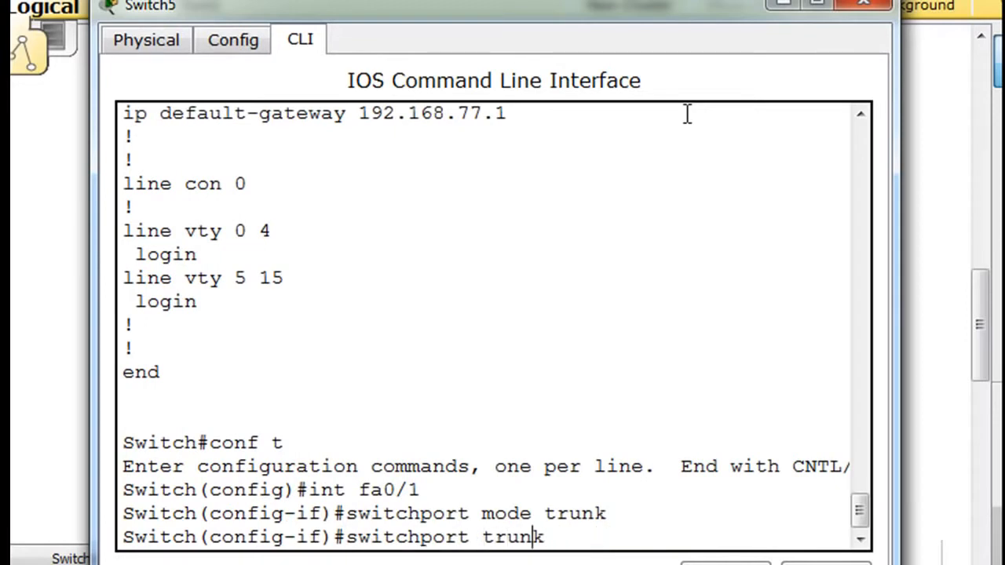
pyautogui.write('allowed')
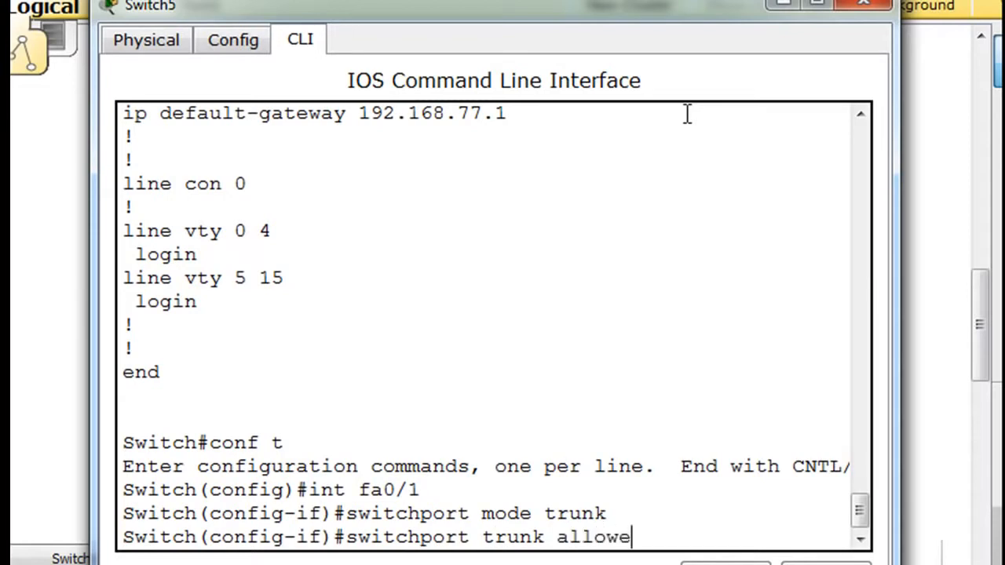
pyautogui.write('an ')
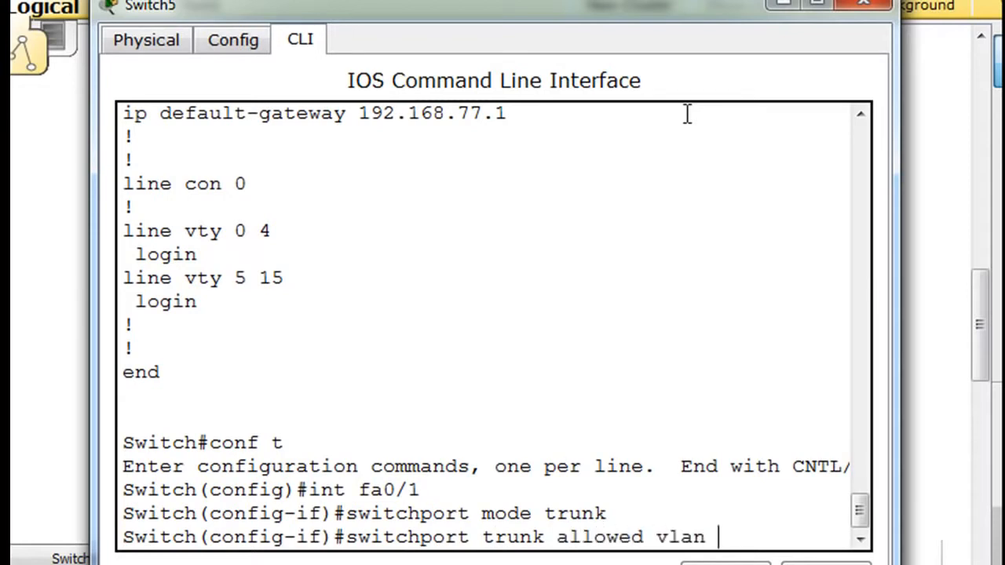
pyautogui.write('1')
pyautogui.write('-')
pyautogui.write(',10')
pyautogui.write(',20')
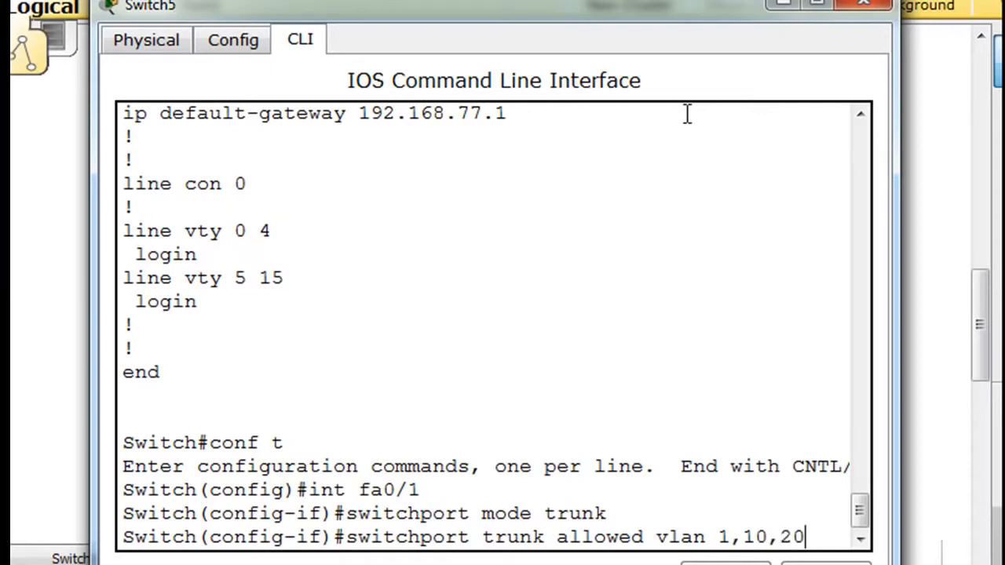
pyautogui.write(',30')
pyautogui.moveTo(897, 189); pyautogui.dragTo(1004, 190)
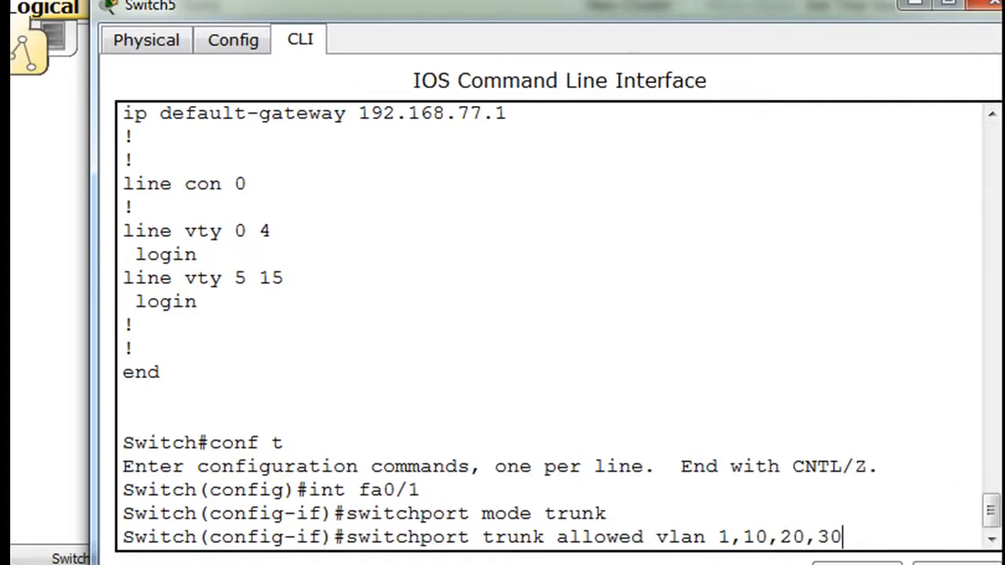
pyautogui.write(',55,77')
pyautogui.press('Return')
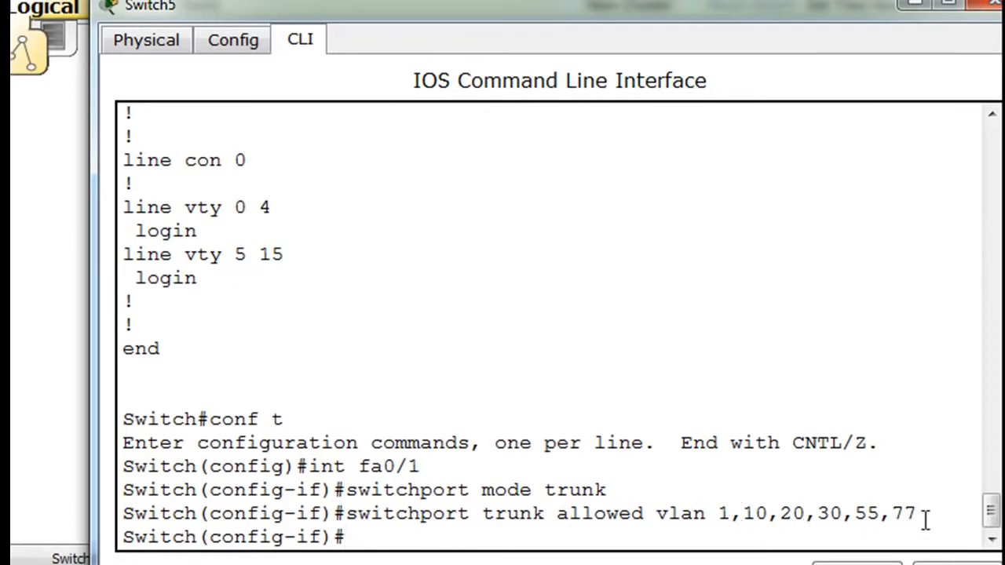
# Set the fa0/1 trunk's native VLAN with switchport trunk native vlan 55.
pyautogui.press('Up')
pyautogui.press('Up')
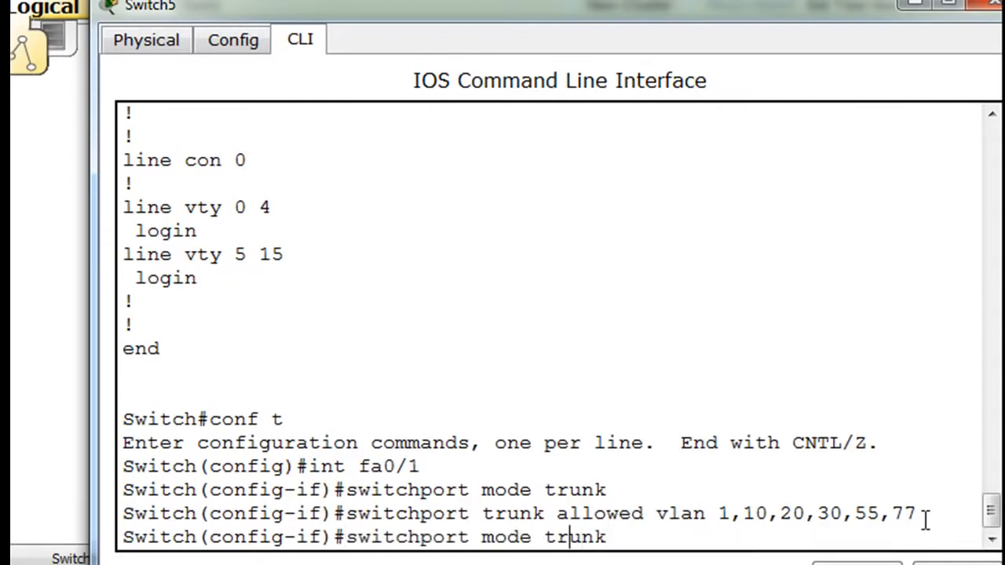
pyautogui.press('BackSpace')
pyautogui.press('BackSpace')
pyautogui.press('BackSpace')
pyautogui.press('BackSpace')
pyautogui.press('BackSpace')
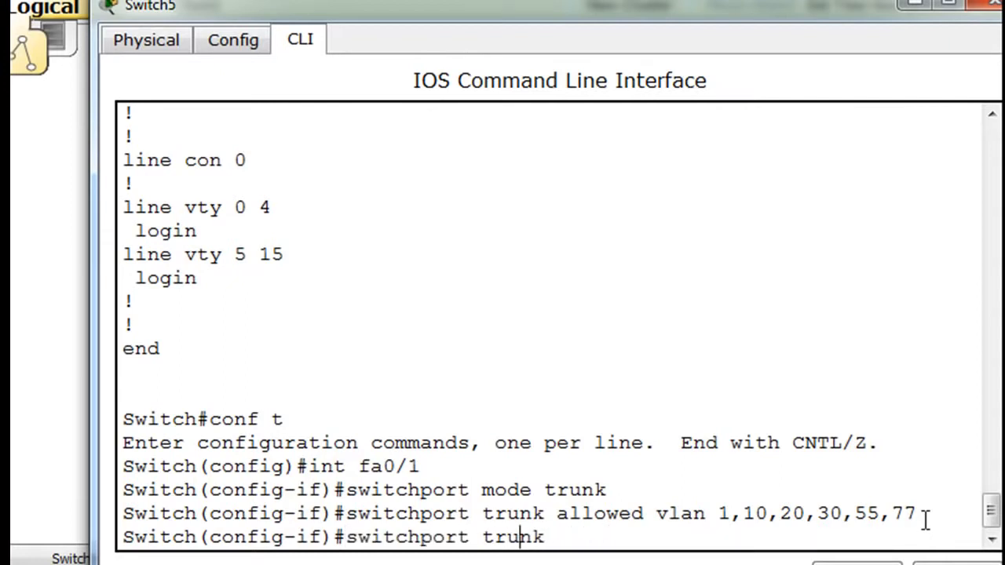
pyautogui.write('native')
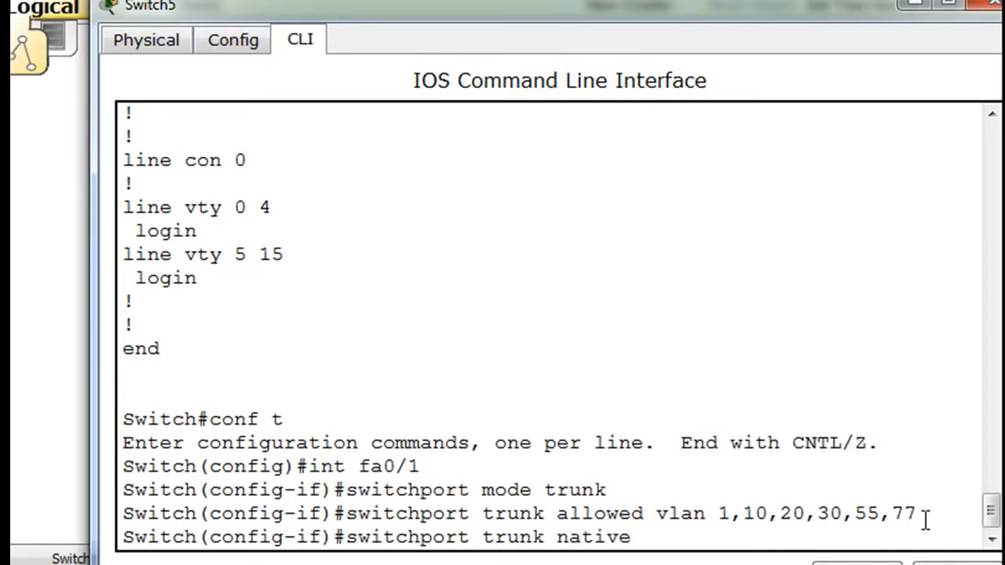
pyautogui.write(' vlan 55')
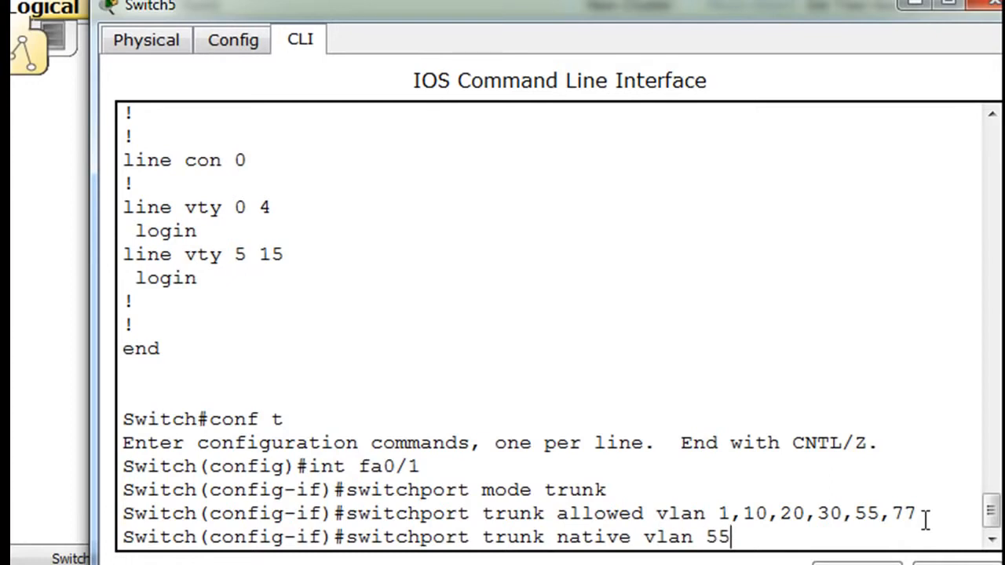
pyautogui.press('Return')
# Return to privileged EXEC mode and review the fa0/1 trunk settings in the running configuration with show run.
pyautogui.hotkey('ctrl', 'z')
pyautogui.press('Return')
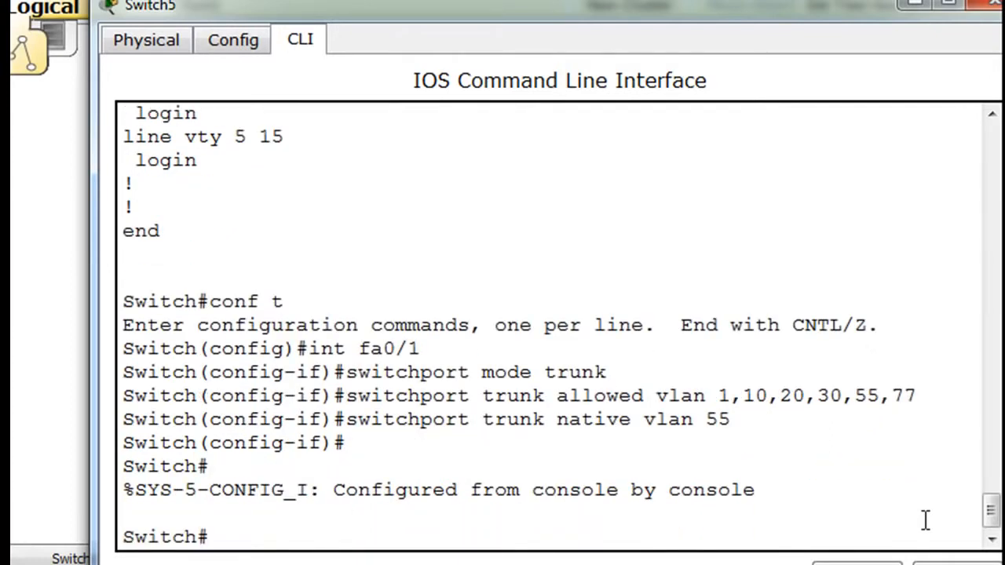
pyautogui.write('show run')
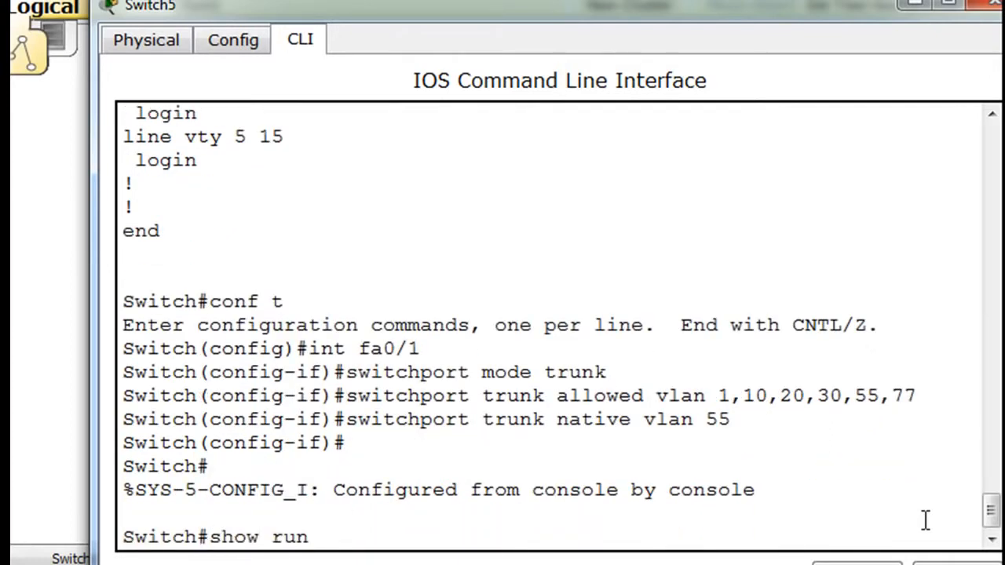
pyautogui.press('Return')
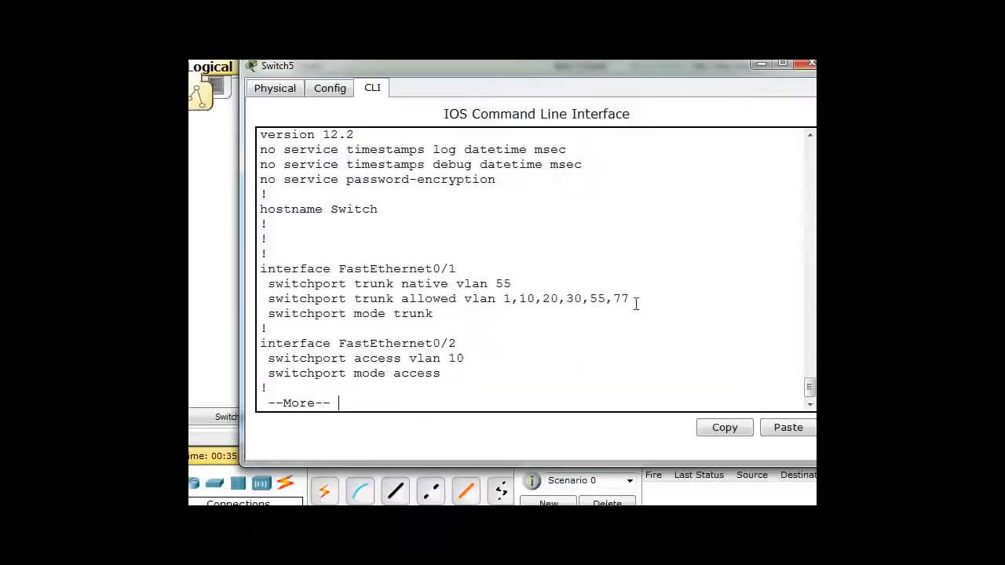
pyautogui.press('space')
pyautogui.press('space')
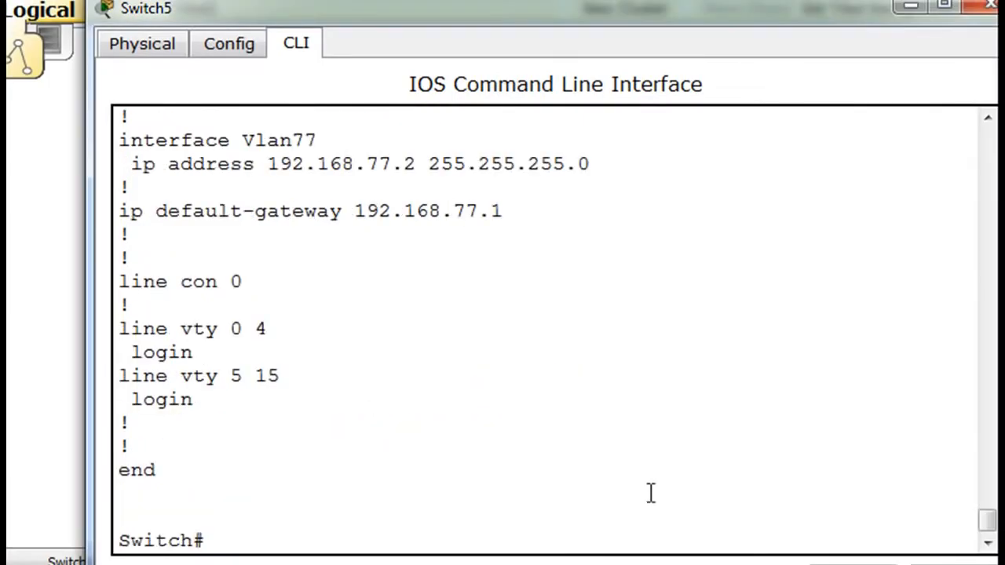
# Put the Switch5 window away, open the router's command line and enter global configuration mode with en and conf t.
pyautogui.click(911, 7)
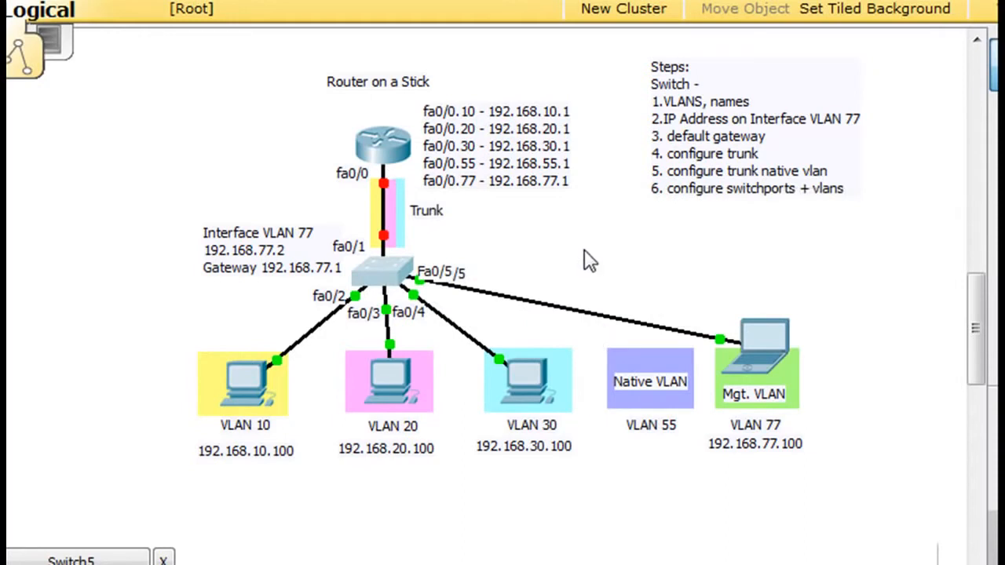
pyautogui.click(387, 144)
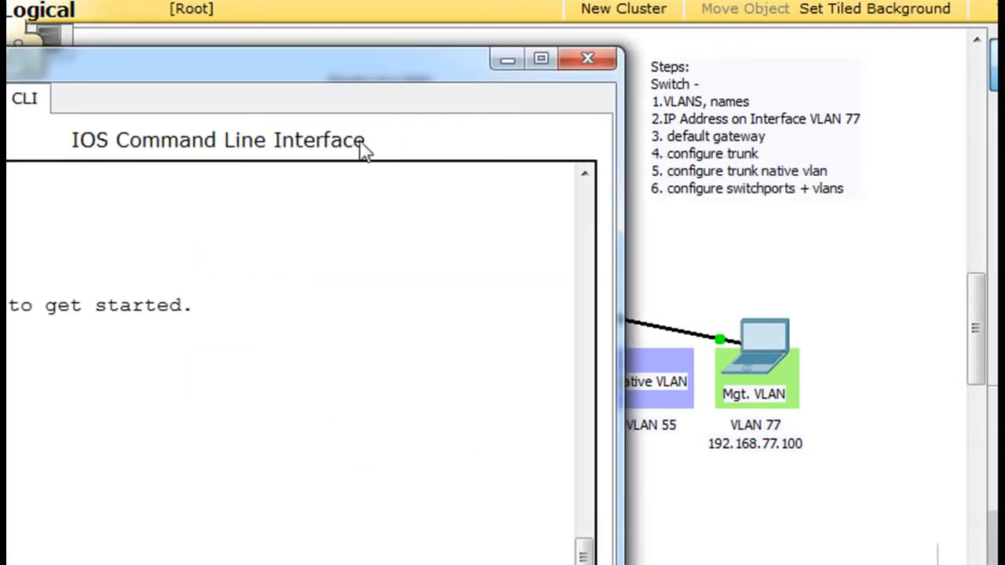
pyautogui.moveTo(292, 69); pyautogui.dragTo(514, 17)
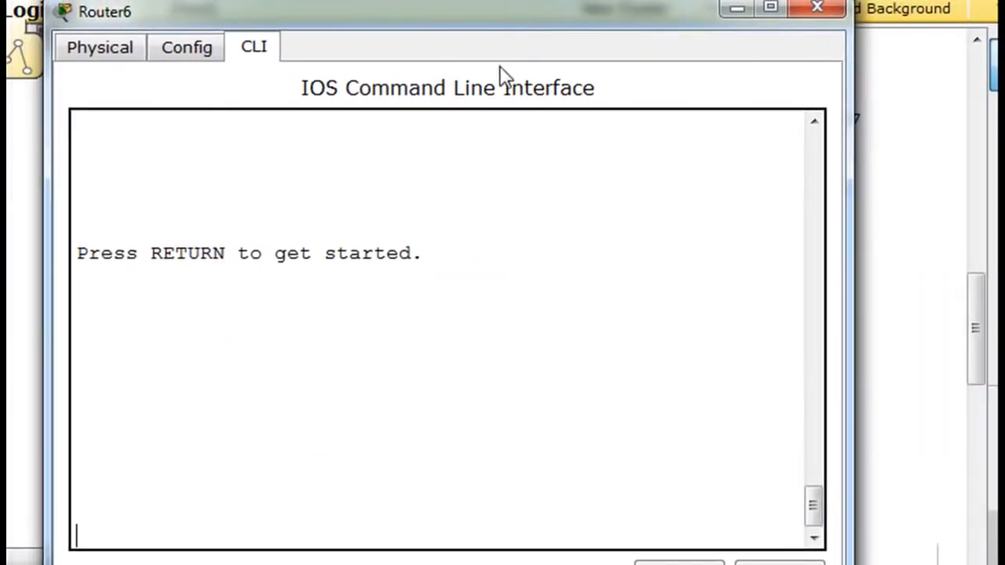
pyautogui.press('Return')
pyautogui.write('er>e')
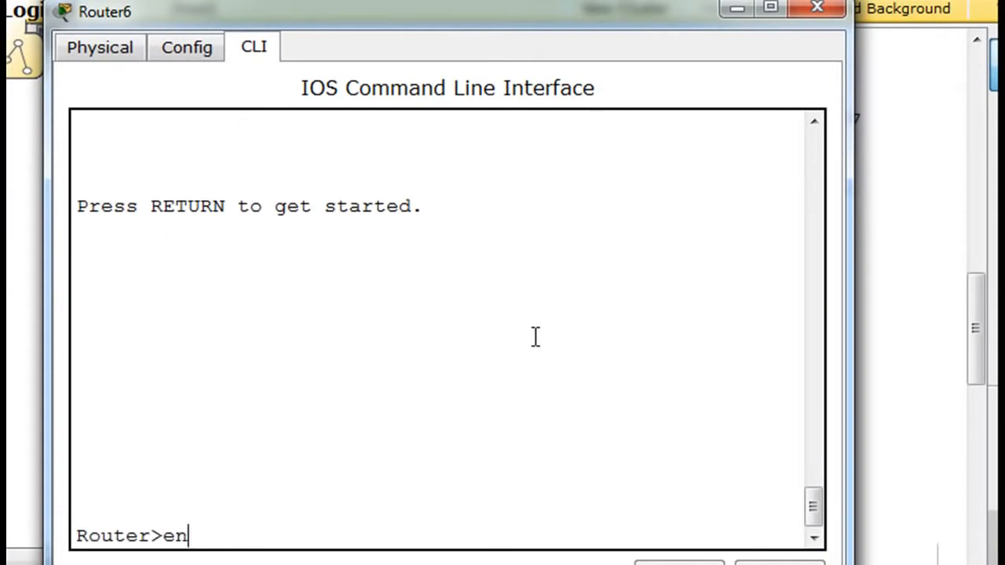
pyautogui.write('n')
pyautogui.press('Return')
pyautogui.write('conft')
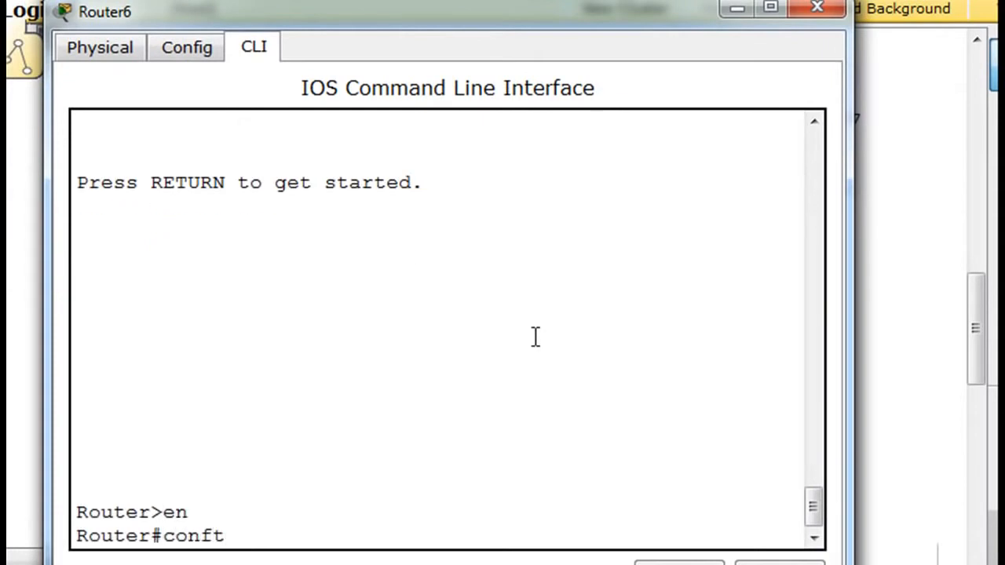
pyautogui.press('BackSpace')
pyautogui.write(' t')
pyautogui.press('Return')
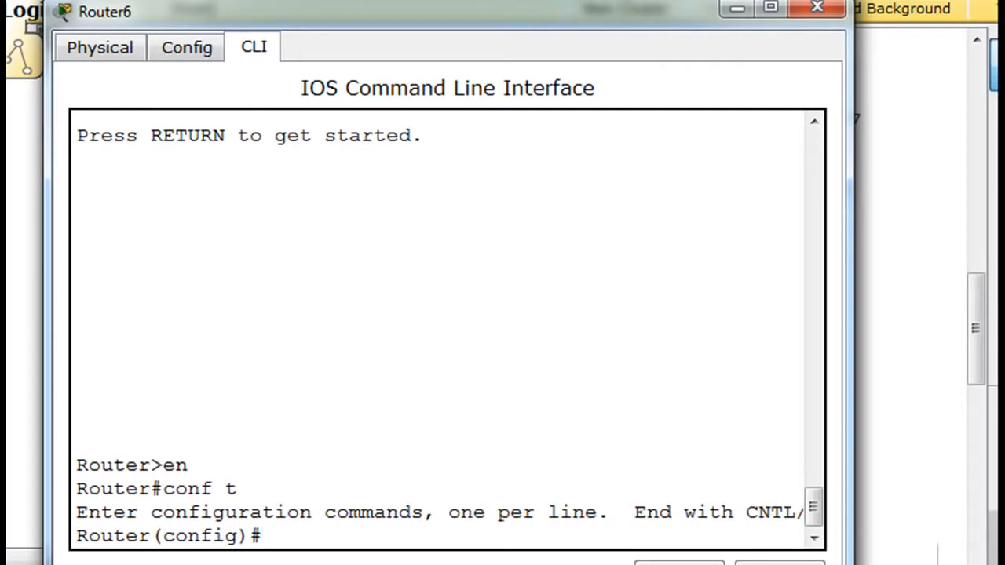
# Enable the router's trunk-facing interface with int fa0/0 and no shut.
pyautogui.moveTo(437, 8); pyautogui.dragTo(460, 274)
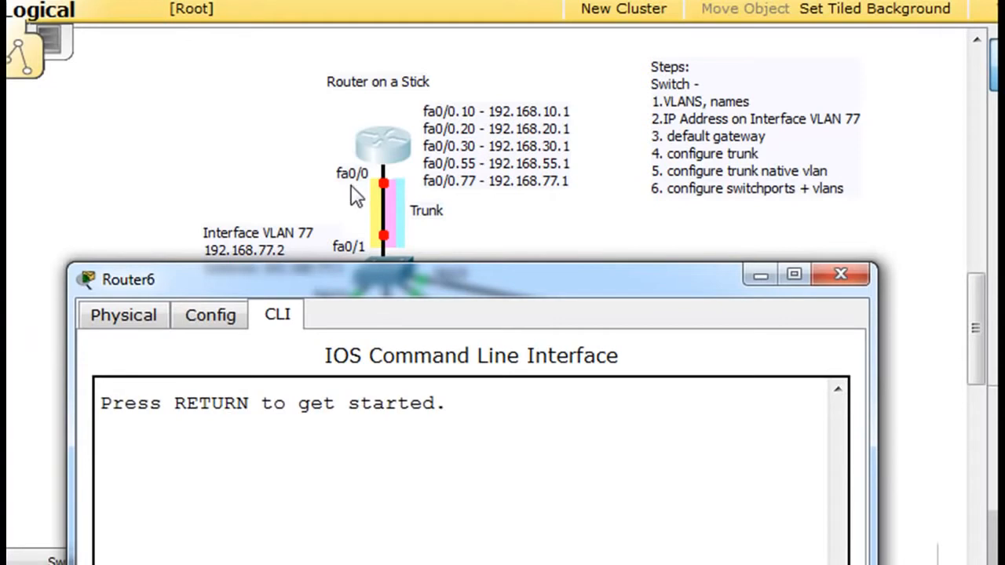
pyautogui.moveTo(448, 296); pyautogui.dragTo(431, 10)
pyautogui.write('int ')
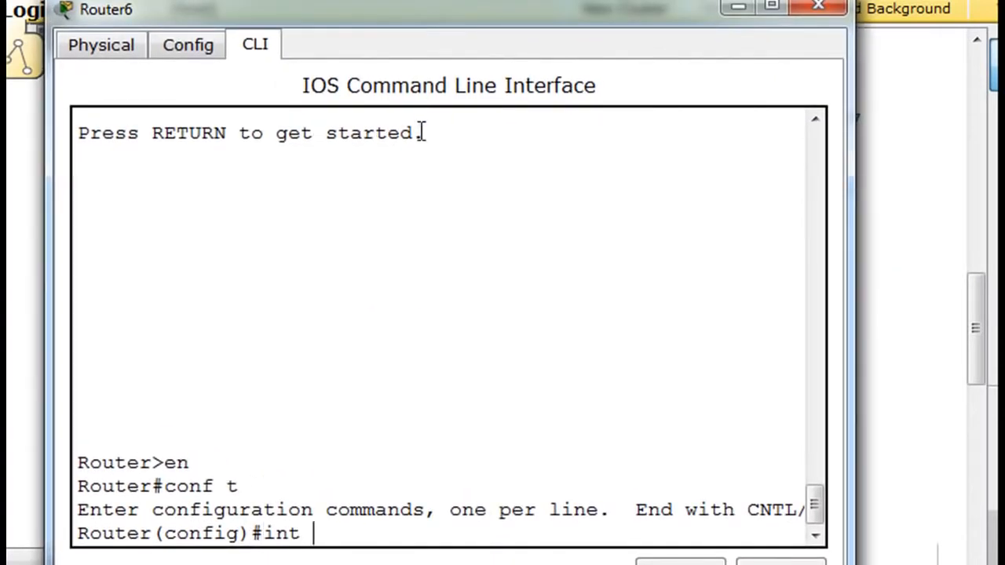
pyautogui.write('fa0/0')
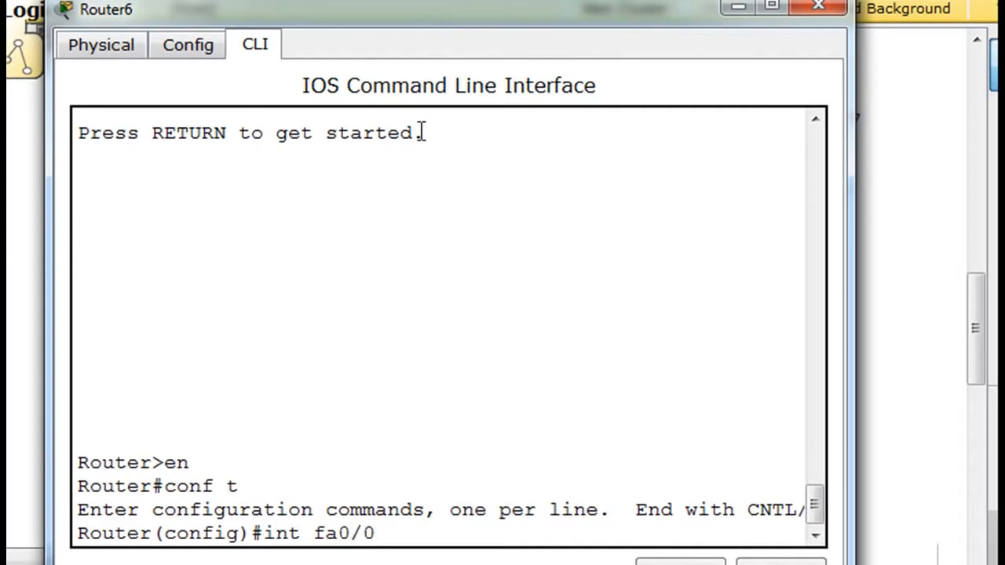
pyautogui.press('Return')
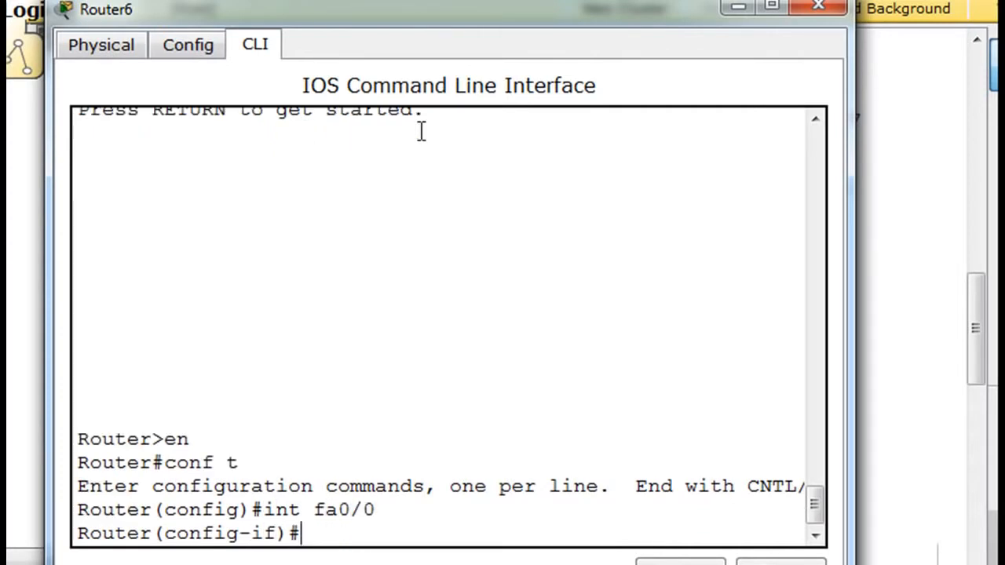
pyautogui.write('no shut')
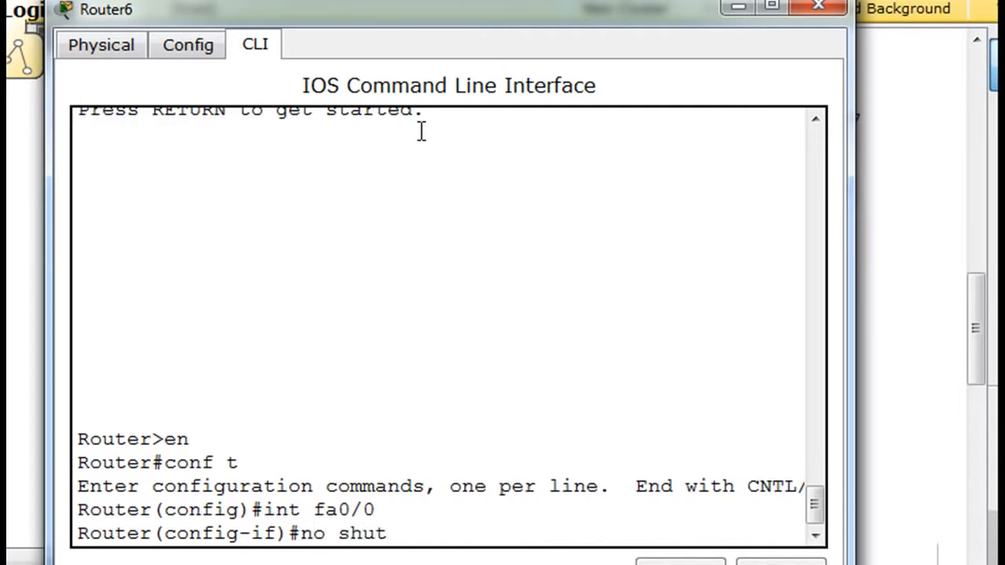
pyautogui.press('Return')
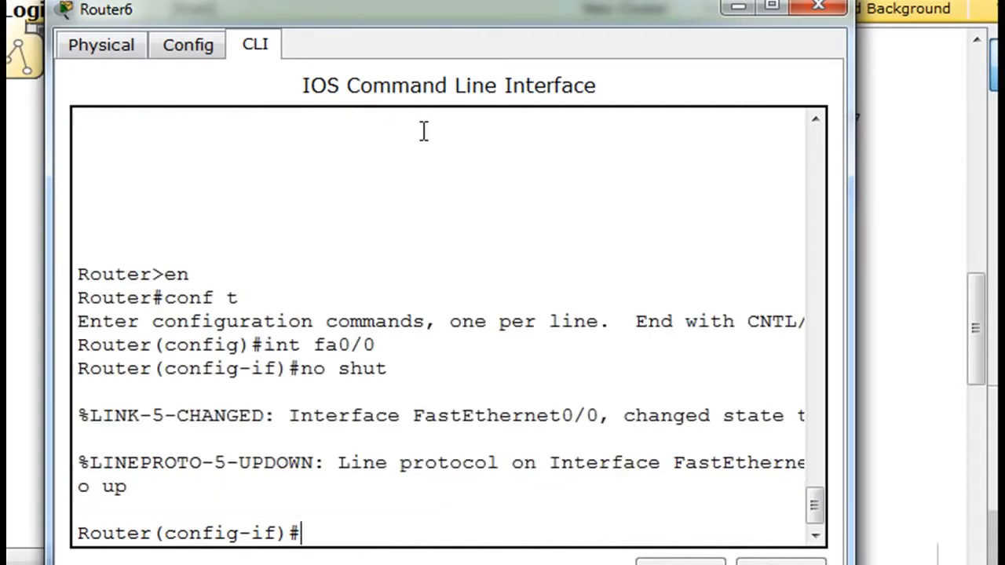
# Check the subinterface addressing plan in the topology and create the VLAN 10 subinterface with int fa0/0.10.
pyautogui.moveTo(442, 9); pyautogui.dragTo(464, 323)
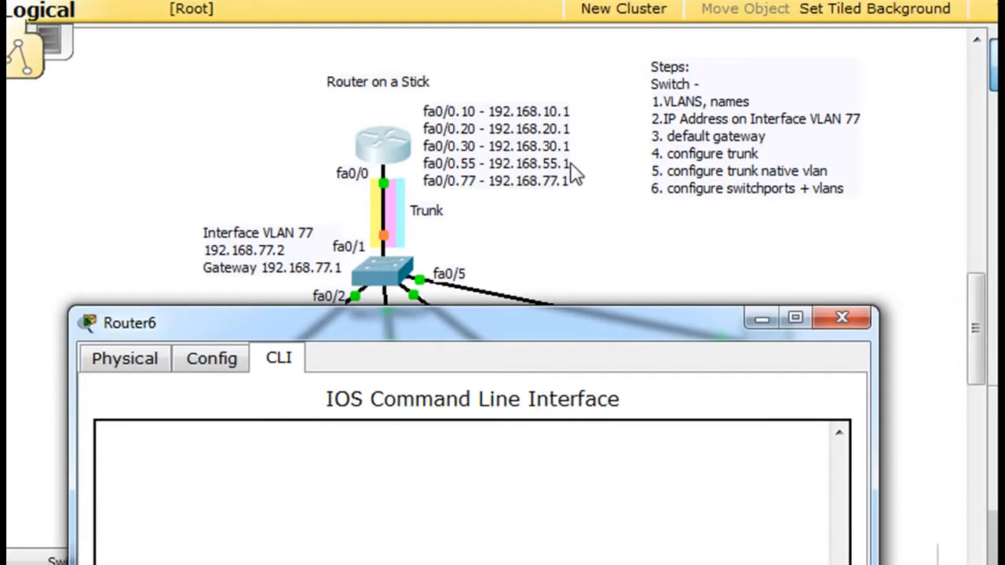
pyautogui.moveTo(594, 328); pyautogui.dragTo(602, 21)
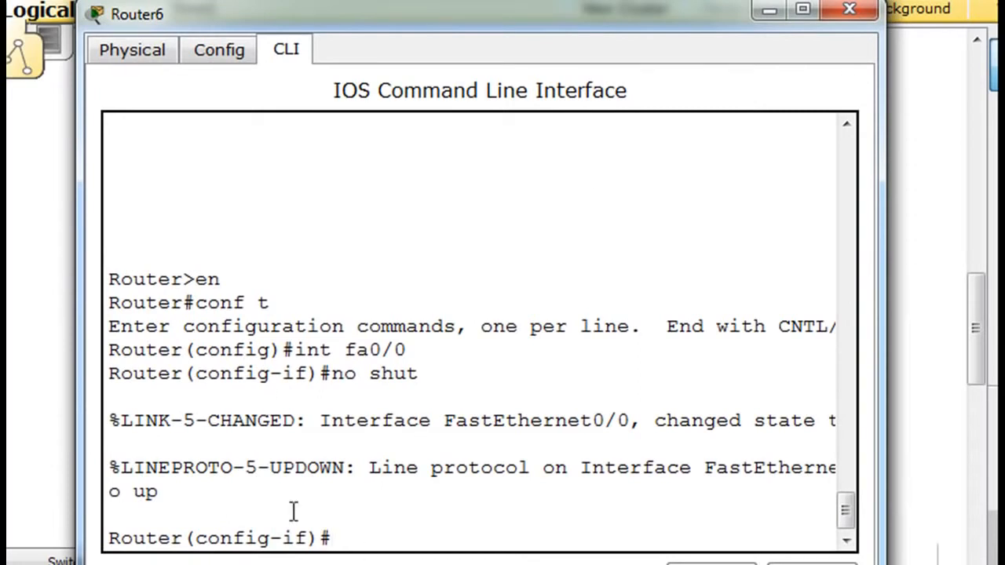
pyautogui.write('int fa0/0.10')
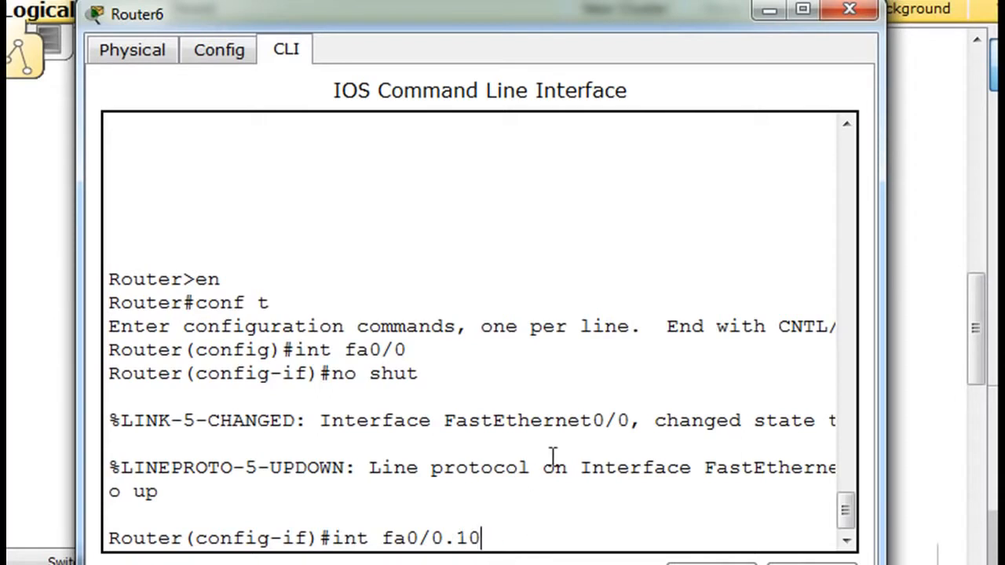
pyautogui.press('Return')
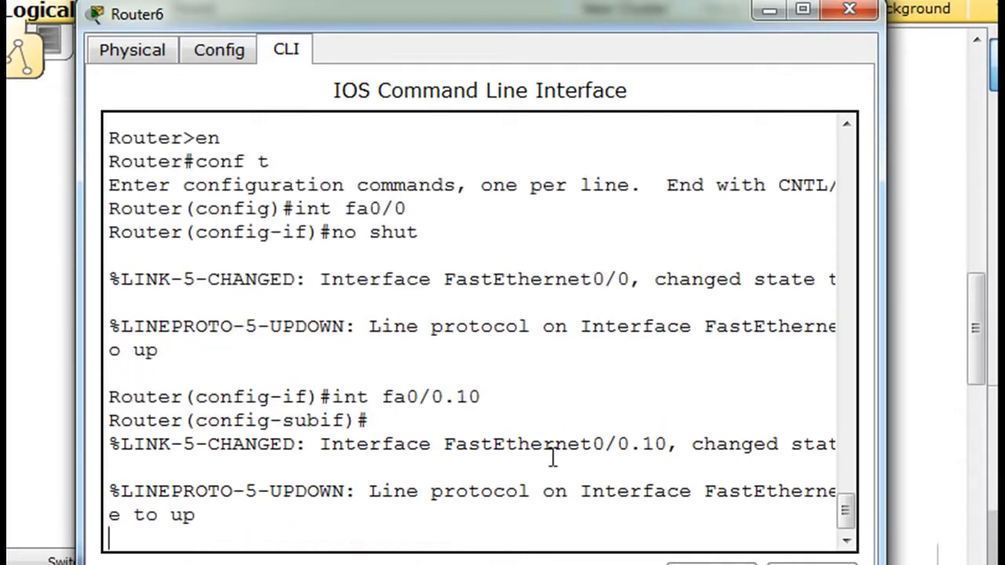
pyautogui.click(197, 421)
pyautogui.moveTo(196, 421); pyautogui.dragTo(345, 421)
pyautogui.press('Return')
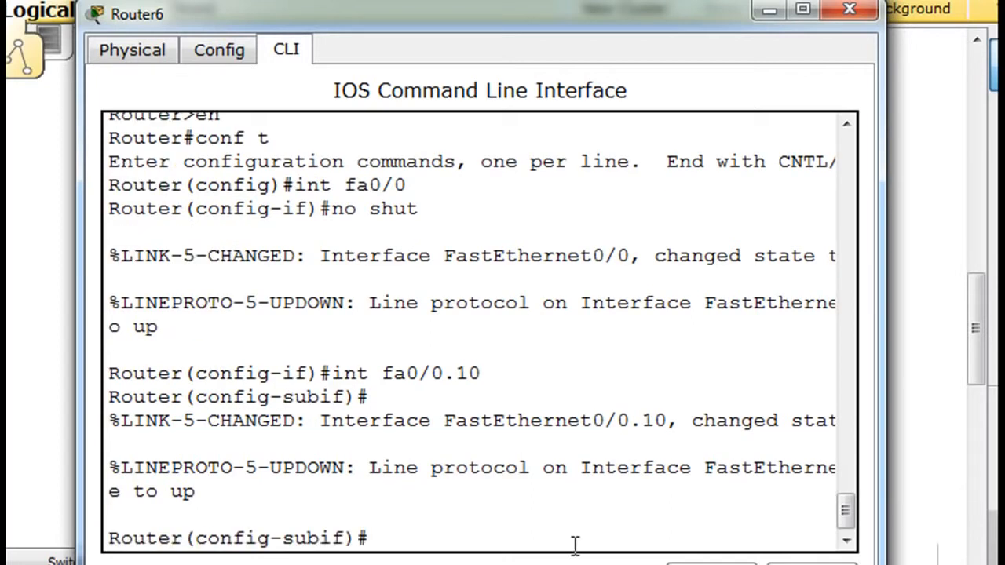
# Set 802.1Q encapsulation for VLAN 10 on subinterface fa0/0.10 with encapsulation dot1Q 10, checking the accepted VLAN ID range with ?
pyautogui.press('Return')
pyautogui.press('Return')
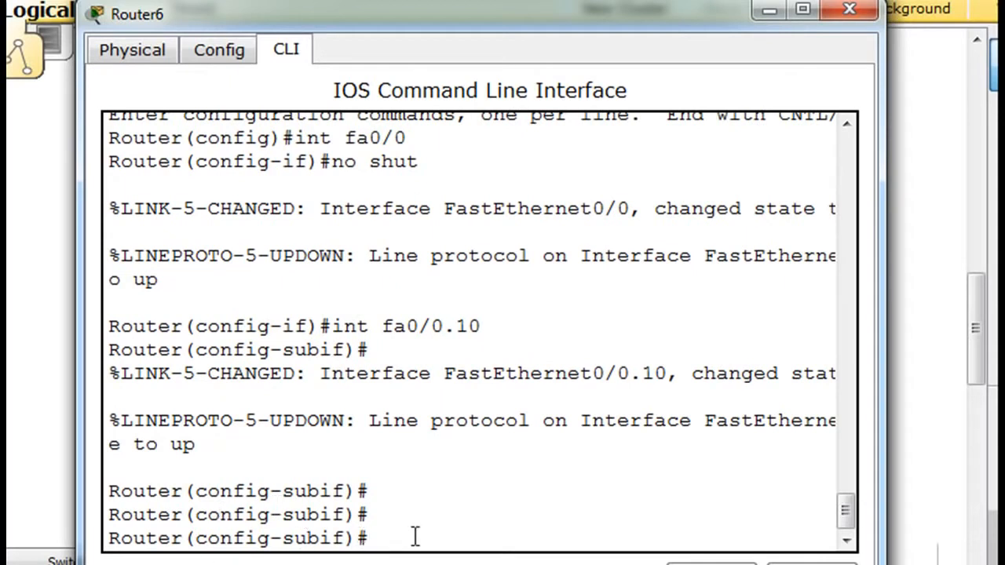
pyautogui.write('encap')
pyautogui.press('Tab')
pyautogui.write('dot')
pyautogui.press('Tab')
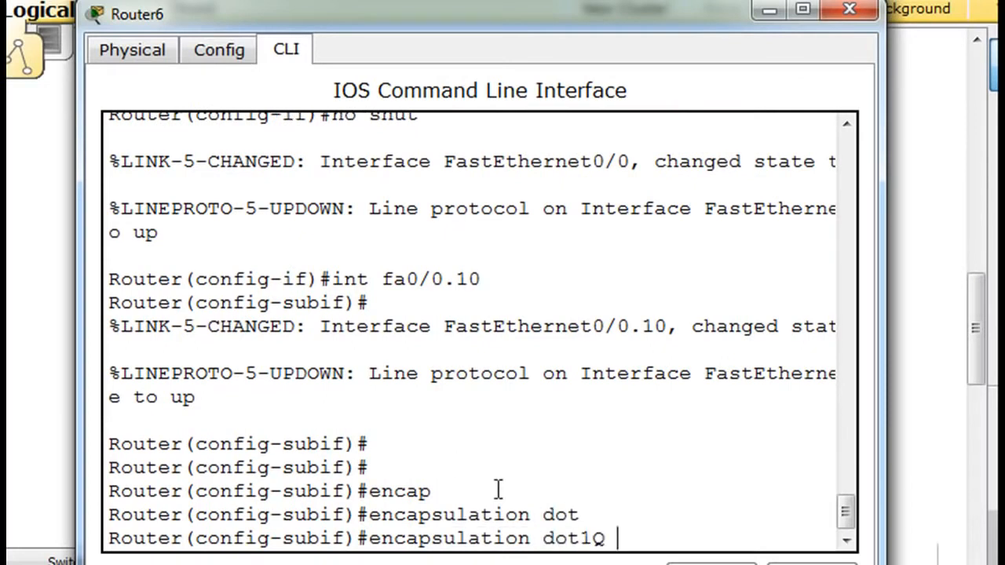
pyautogui.write('?')
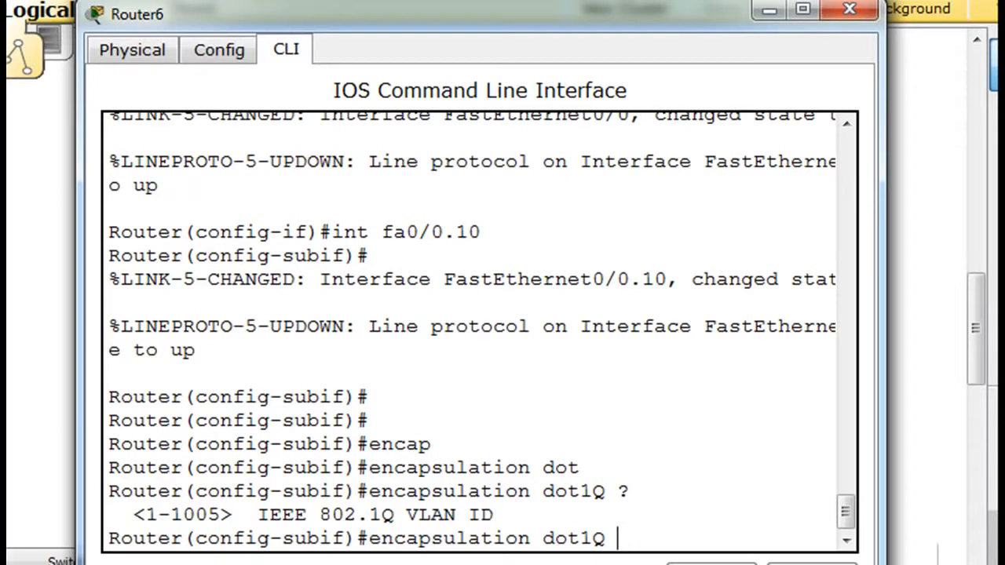
pyautogui.write('10')
pyautogui.press('Return')
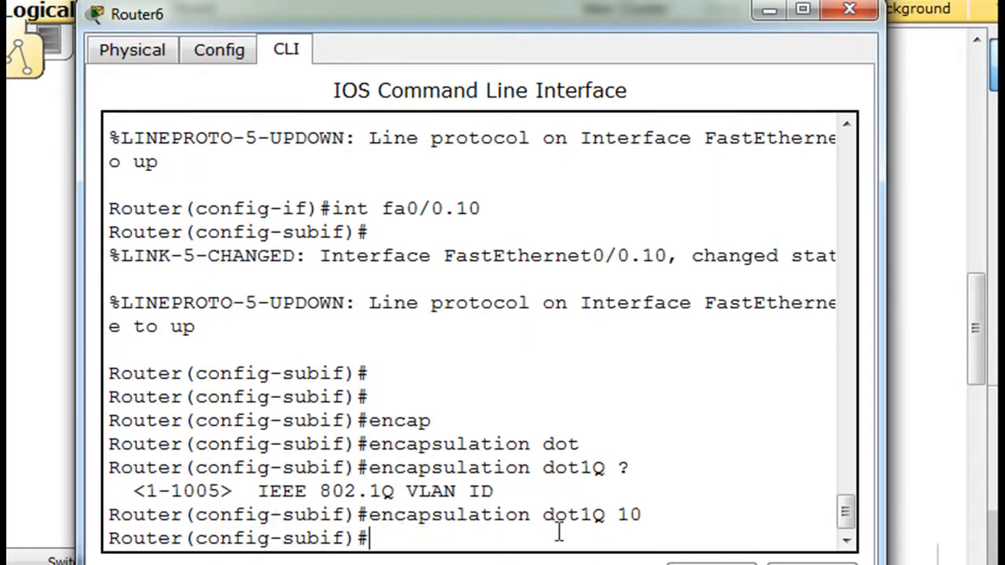
pyautogui.moveTo(620, 516); pyautogui.dragTo(655, 515)
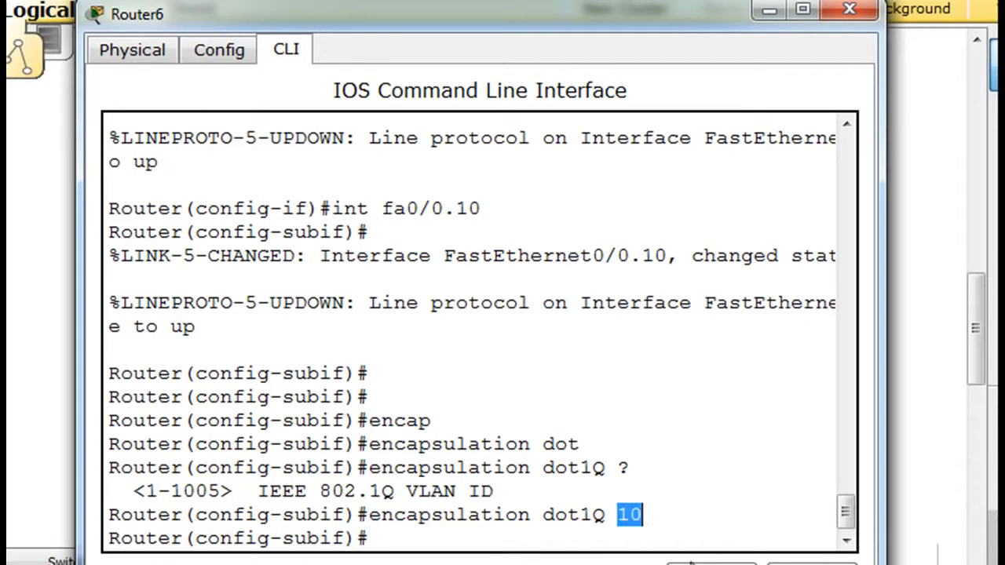
# Assign the VLAN 10 subinterface its gateway address with ip address 192.168.10.1 255.255.255.0, and widen the router window.
pyautogui.click(484, 539)
pyautogui.write('ip addre')
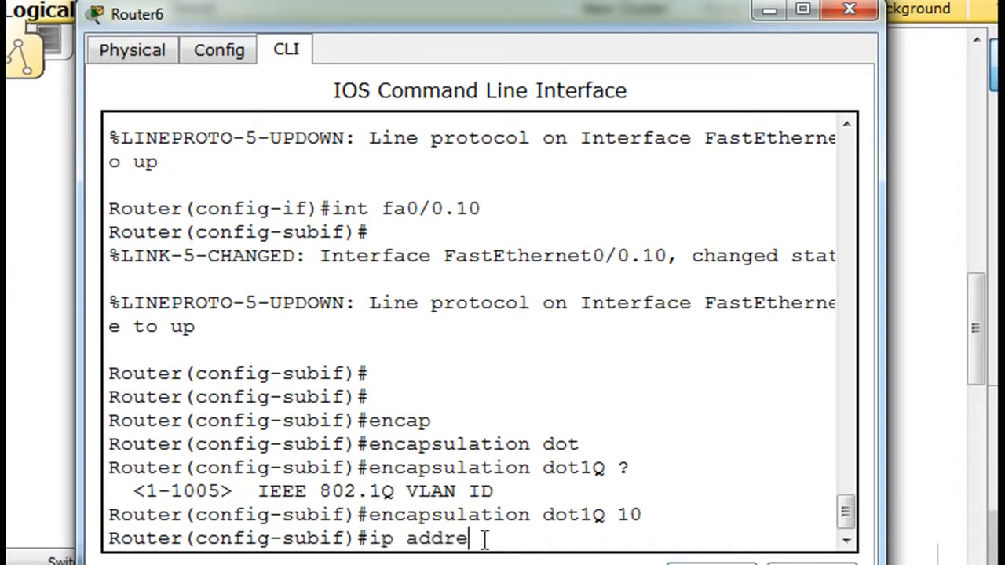
pyautogui.write('ss 192.168.10.1')
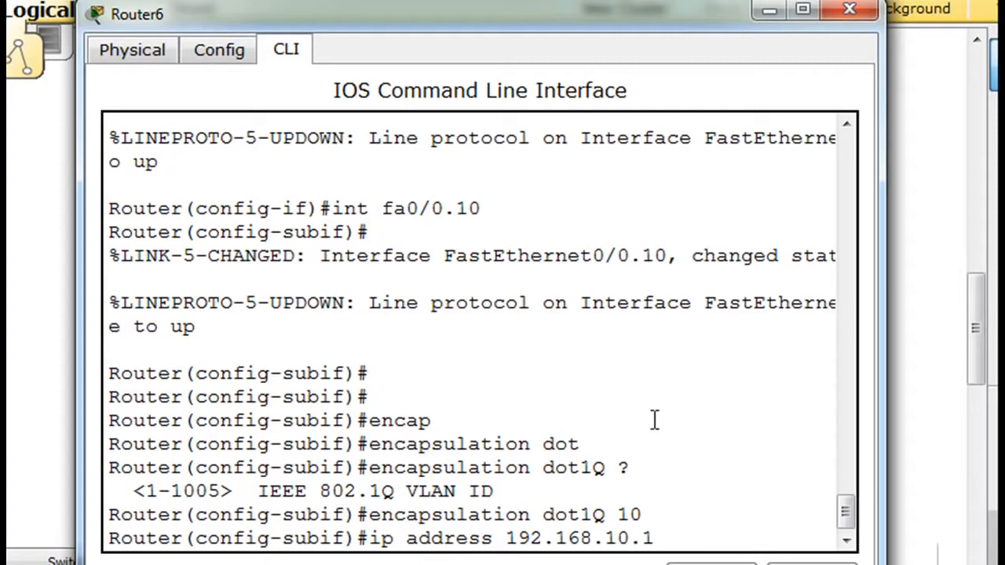
pyautogui.write('255.255.255.0')
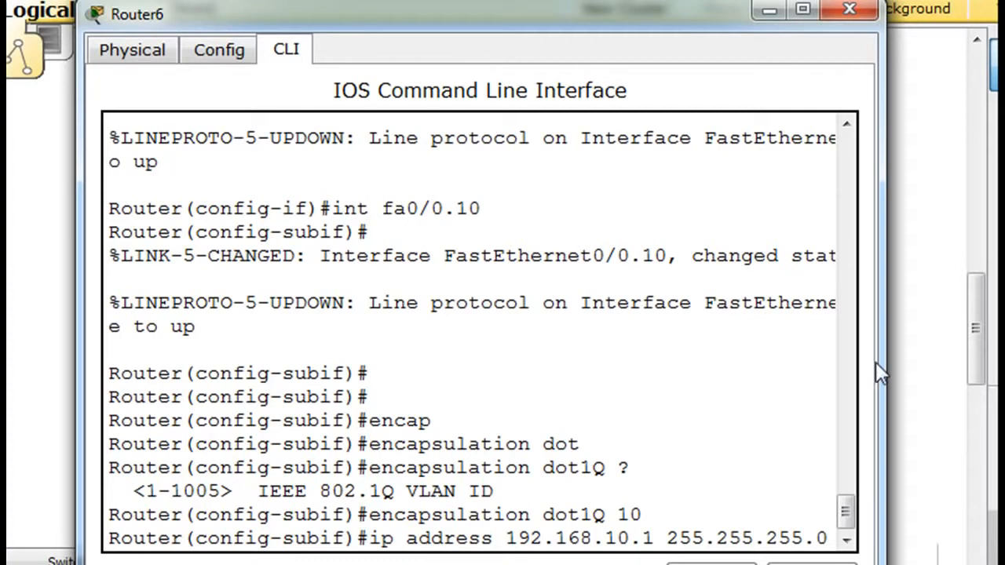
pyautogui.moveTo(881, 360); pyautogui.dragTo(977, 362)
pyautogui.press('Return')
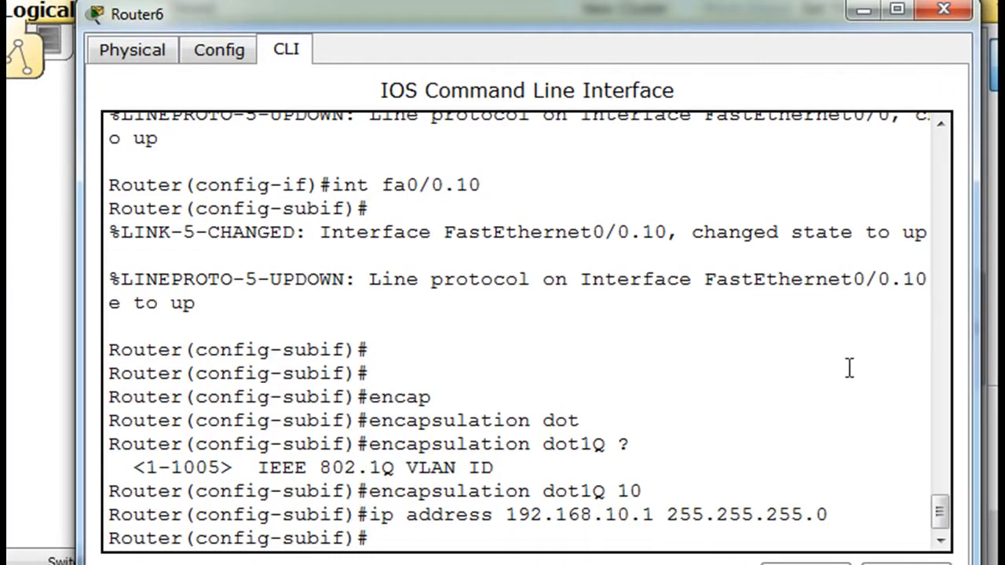
# Create the VLAN 20 subinterface with int fa0/0.20.
pyautogui.press('Up')
pyautogui.press('Up')
pyautogui.press('Up')
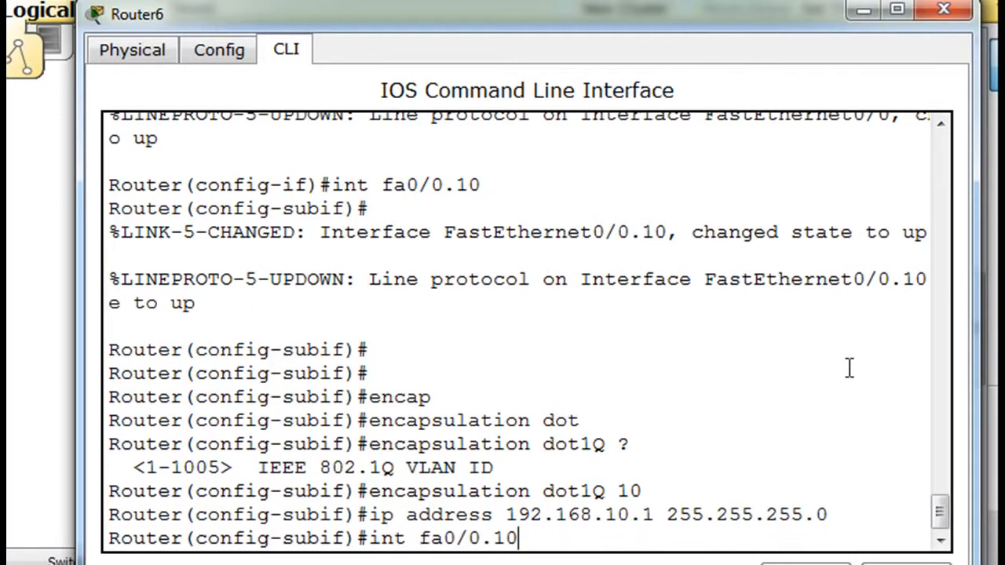
pyautogui.press('BackSpace')
pyautogui.press('BackSpace')
pyautogui.write('20')
pyautogui.press('Return')
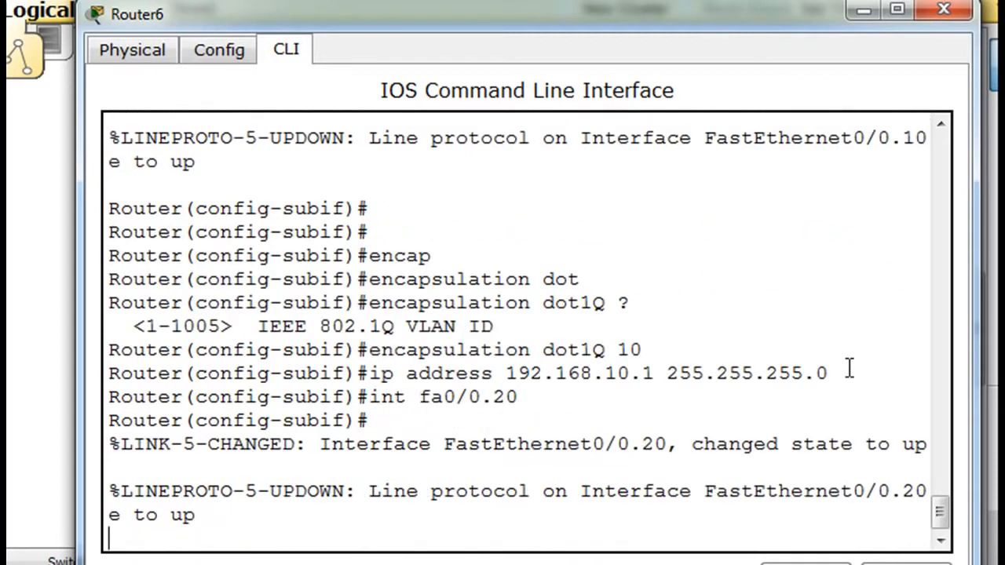
pyautogui.press('Return')
# Set 802.1Q encapsulation on the VLAN 20 subinterface with encapsulation dot1Q 20.
pyautogui.press('Up')
pyautogui.press('Up')
pyautogui.press('Up')
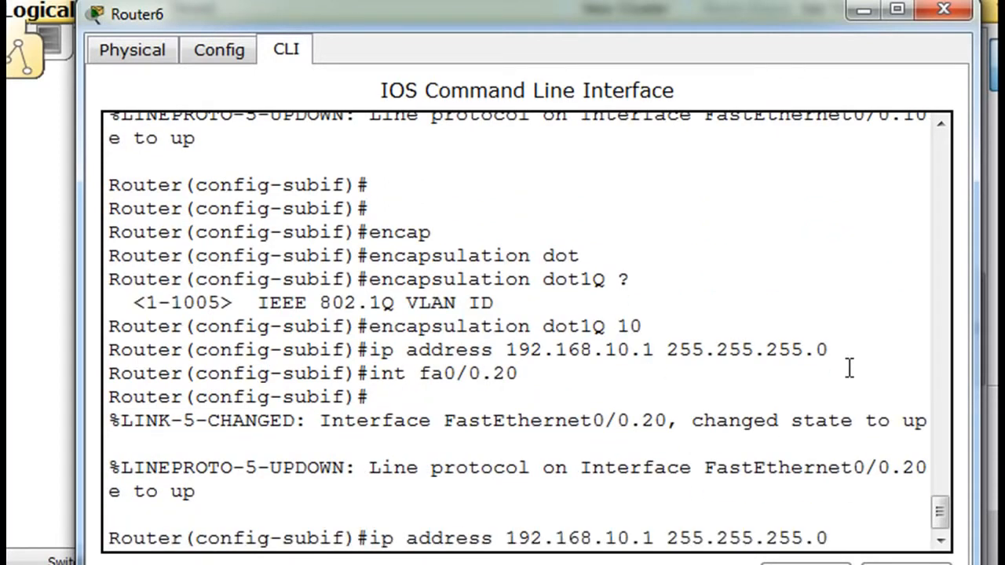
pyautogui.press('BackSpace')
pyautogui.press('BackSpace')
pyautogui.write('20')
pyautogui.press('Return')
# Assign the VLAN 20 subinterface its gateway address with ip address 192.168.20.1 255.255.255.0.
pyautogui.press('Up')
pyautogui.press('Up')
pyautogui.press('Up')
pyautogui.press('Left')
pyautogui.press('Left')
pyautogui.press('Left')
pyautogui.press('Left')
pyautogui.press('Left')
pyautogui.press('Left')
pyautogui.press('Left')
pyautogui.press('Left')
pyautogui.press('Left')
pyautogui.press('Left')
pyautogui.press('Left')
pyautogui.press('Left')
pyautogui.press('Left')
pyautogui.press('Left')
pyautogui.press('Left')
pyautogui.press('Left')
pyautogui.press('Left')
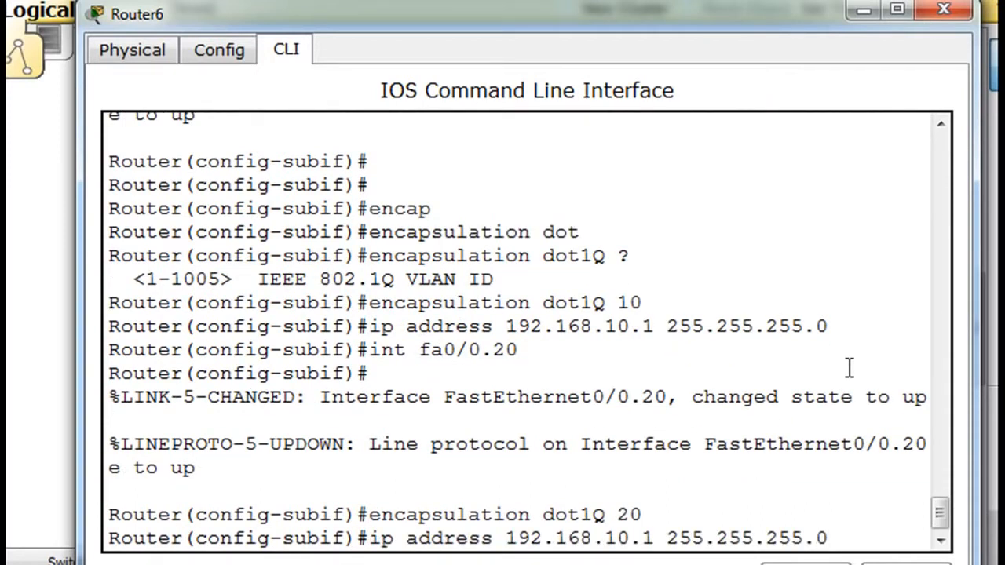
pyautogui.press('BackSpace')
pyautogui.write('2')
pyautogui.press('Return')
# Create the VLAN 30 subinterface with int fa0/0.30.
pyautogui.press('Up')
pyautogui.press('Up')
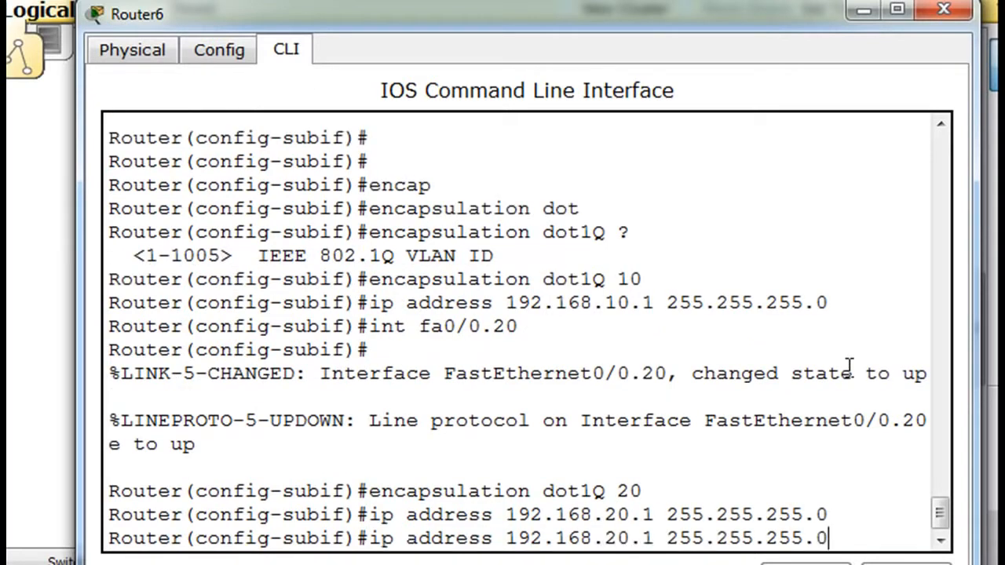
pyautogui.press('Up')
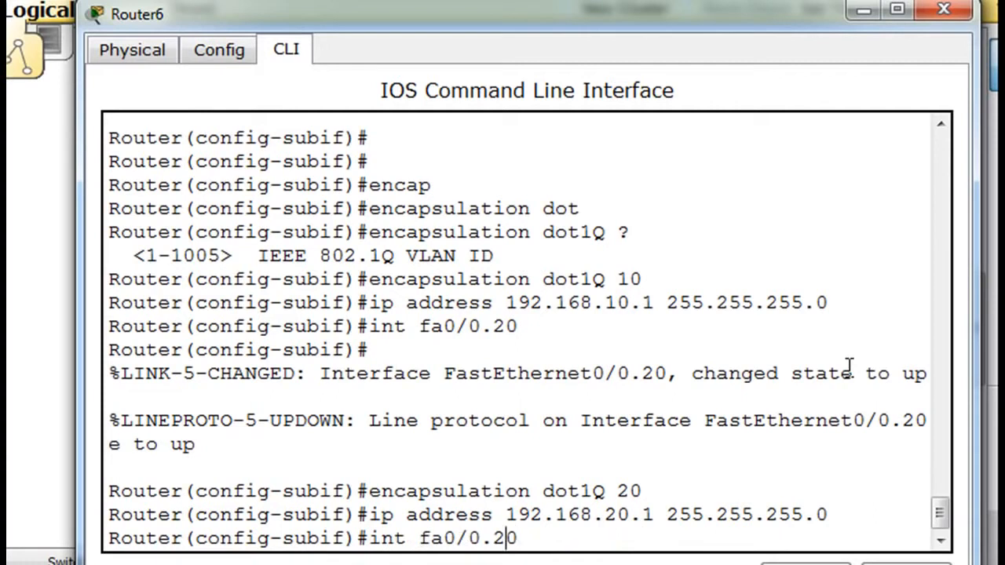
pyautogui.press('BackSpace')
pyautogui.write('3')
pyautogui.press('Return')
pyautogui.press('Return')
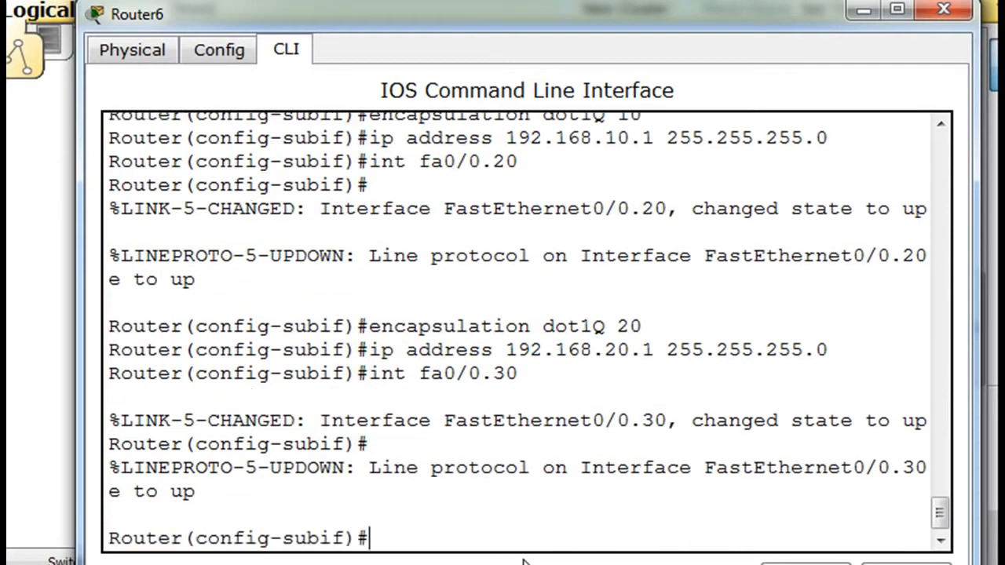
# Set 802.1Q encapsulation on the VLAN 30 subinterface with encapsulation dot1Q 30.
pyautogui.press('Up')
pyautogui.press('Up')
pyautogui.press('Up')
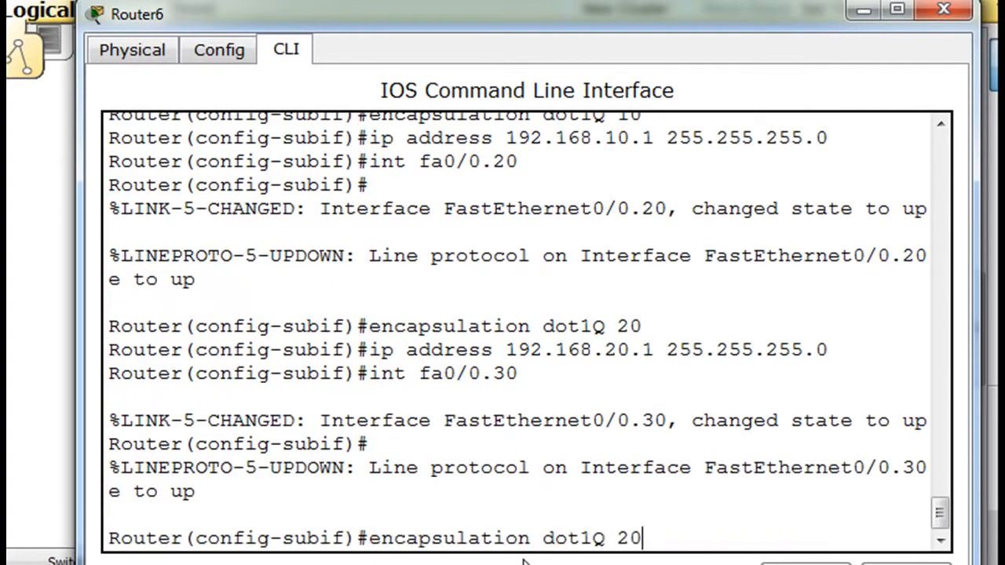
pyautogui.press('Left')
pyautogui.press('BackSpace')
pyautogui.write('3')
pyautogui.press('Return')
# Assign the VLAN 30 subinterface its gateway address with ip address 192.168.30.1 255.255.255.0.
pyautogui.press('Up')
pyautogui.press('Up')
pyautogui.press('Up')
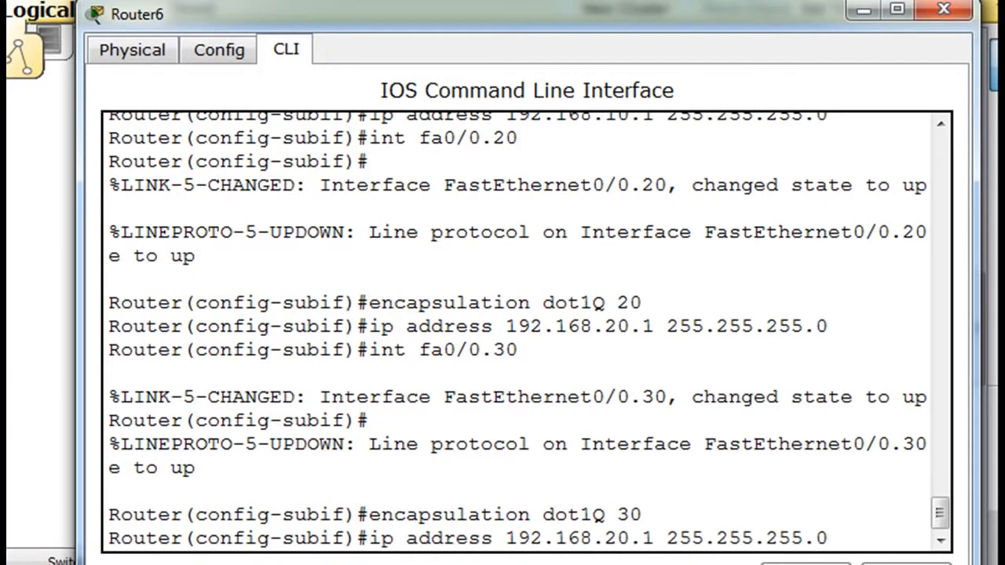
pyautogui.press('Left')
pyautogui.press('Left')
pyautogui.press('Left')
pyautogui.press('Left')
pyautogui.press('Left')
pyautogui.press('Left')
pyautogui.press('Left')
pyautogui.press('Left')
pyautogui.press('Left')
pyautogui.press('Left')
pyautogui.press('Left')
pyautogui.press('Left')
pyautogui.press('Left')
pyautogui.press('Left')
pyautogui.press('Left')
pyautogui.press('Left')
pyautogui.press('Left')
pyautogui.press('Left')
pyautogui.press('Right')
pyautogui.press('BackSpace')
pyautogui.write('3')
pyautogui.press('Return')
# Create the subinterface for the native VLAN with int fa0/0.55.
pyautogui.press('Up')
pyautogui.press('Up')
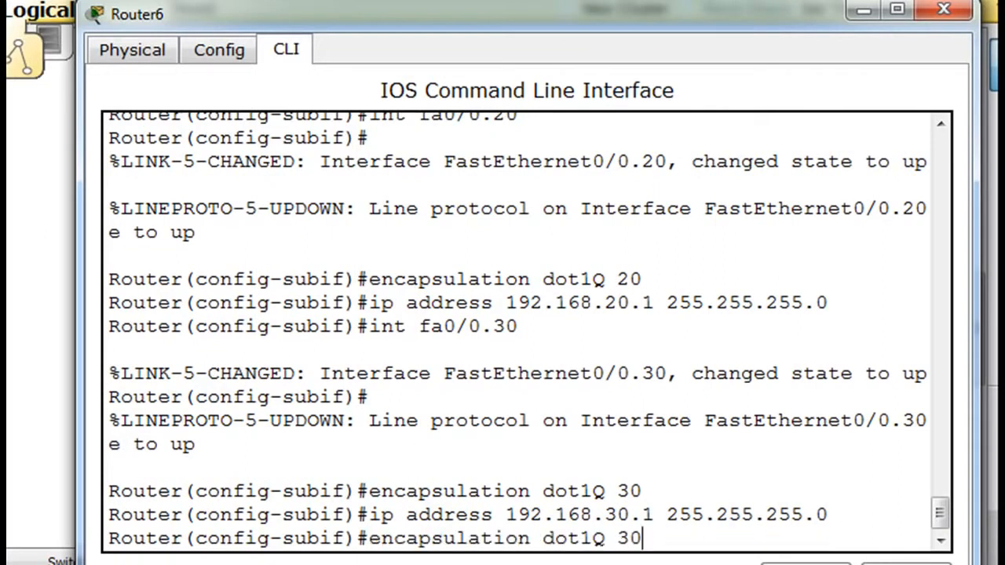
pyautogui.press('Up')
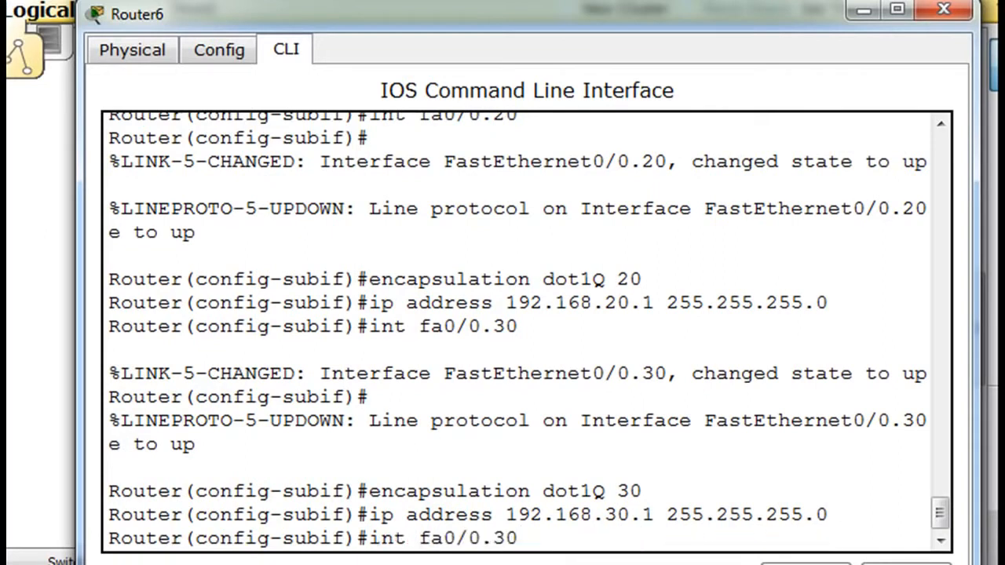
pyautogui.press('Up')
pyautogui.press('Up')
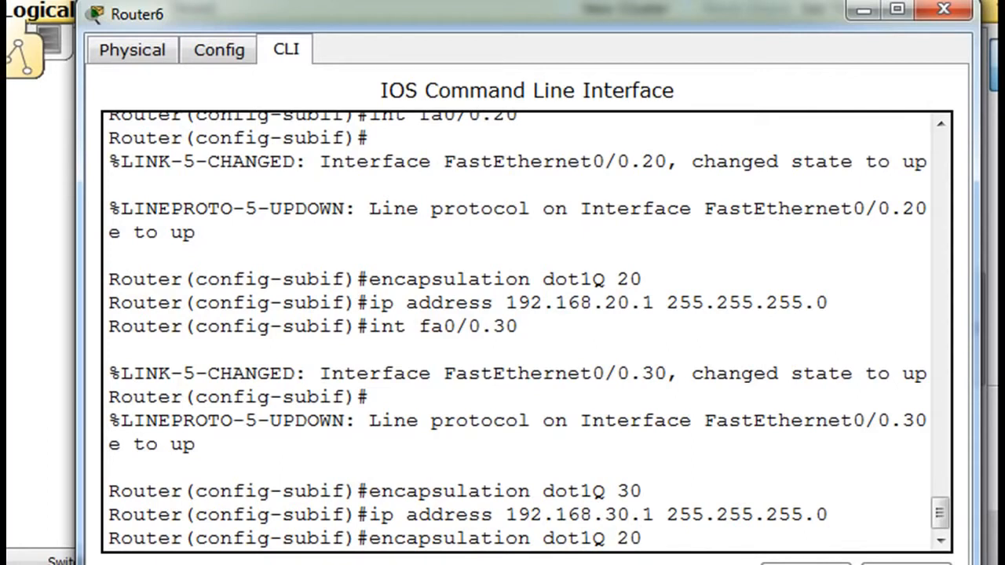
pyautogui.press('Up')
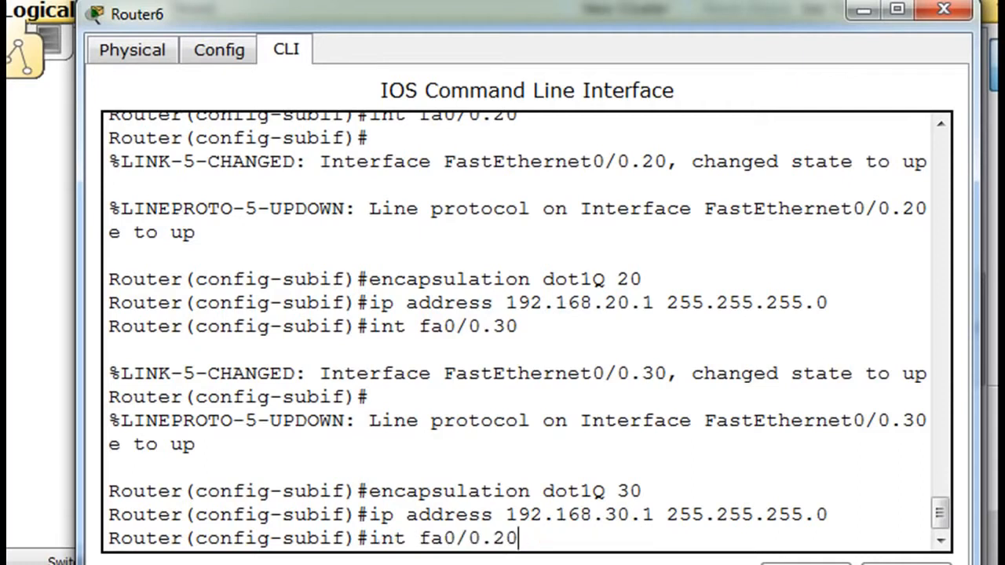
pyautogui.press('Left')
pyautogui.press('BackSpace')
pyautogui.press('Delete')
pyautogui.write('55')
pyautogui.press('Return')
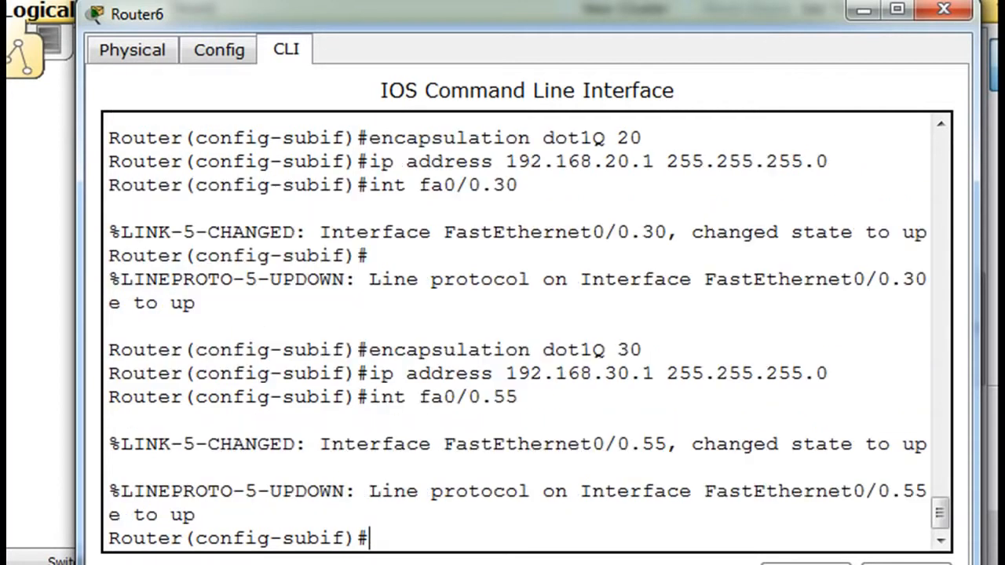
# Enter encapsulation dot1Q 55 for subinterface fa0/0.55 without running it, and list the available options at each stage with ?
pyautogui.press('Up')
pyautogui.press('BackSpace')
pyautogui.press('BackSpace')
pyautogui.press('BackSpace')
pyautogui.press('BackSpace')
pyautogui.press('BackSpace')
pyautogui.press('BackSpace')
pyautogui.press('BackSpace')
pyautogui.press('BackSpace')
pyautogui.press('BackSpace')
pyautogui.press('BackSpace')
pyautogui.press('BackSpace')
pyautogui.press('BackSpace')
pyautogui.write('encapsula')
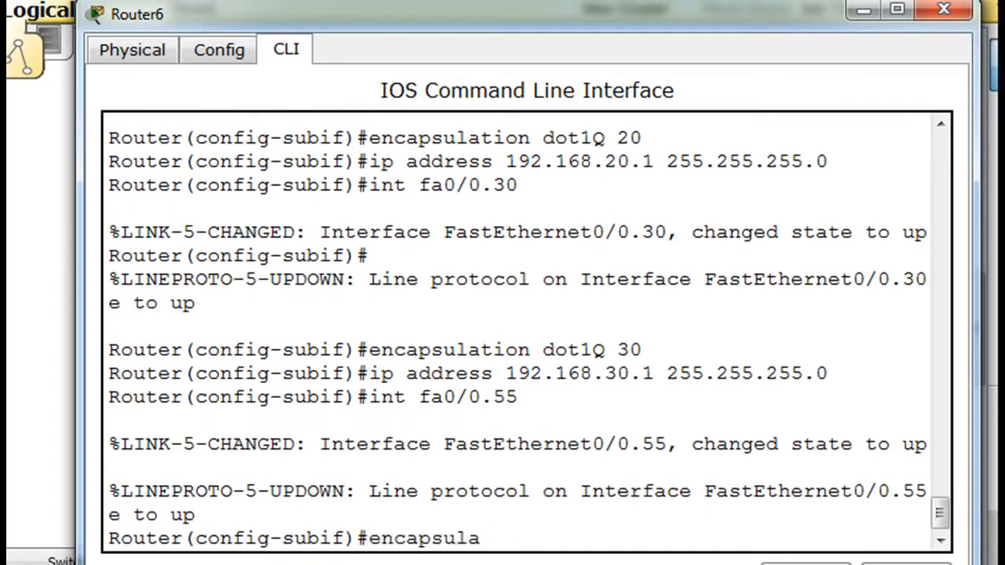
pyautogui.write('tion ?')
pyautogui.write('dot')
pyautogui.press('Tab')
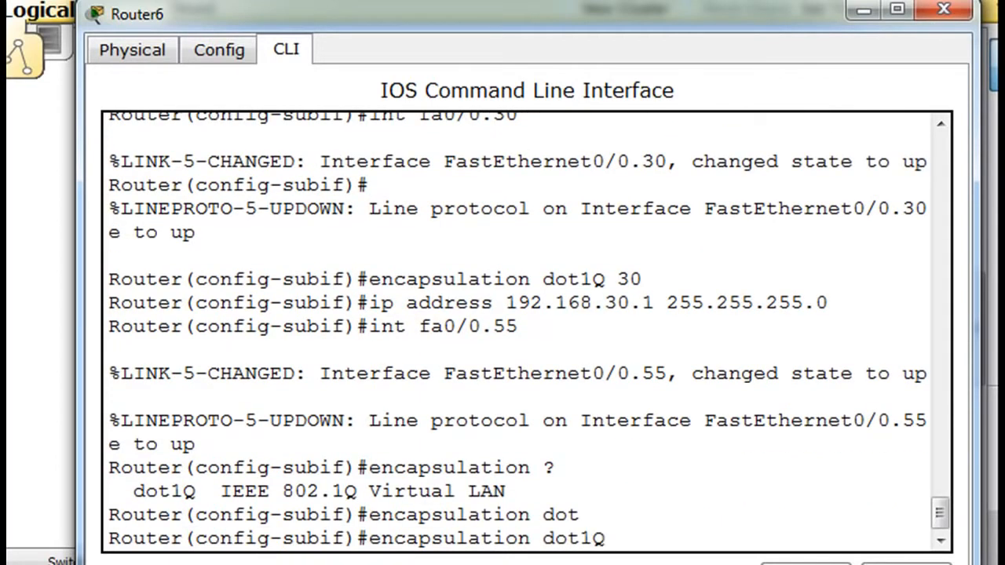
pyautogui.write('?')
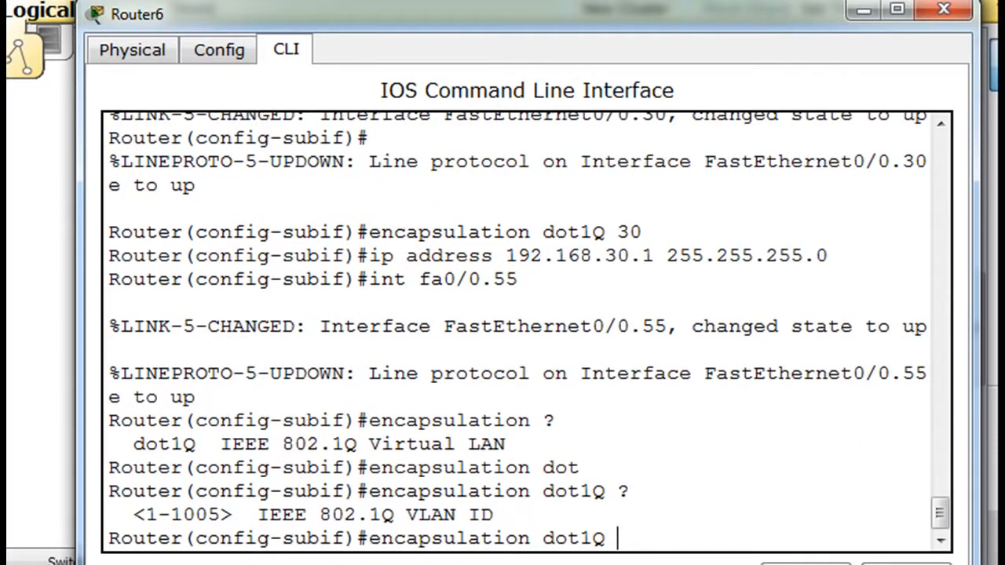
pyautogui.write('55 ?')
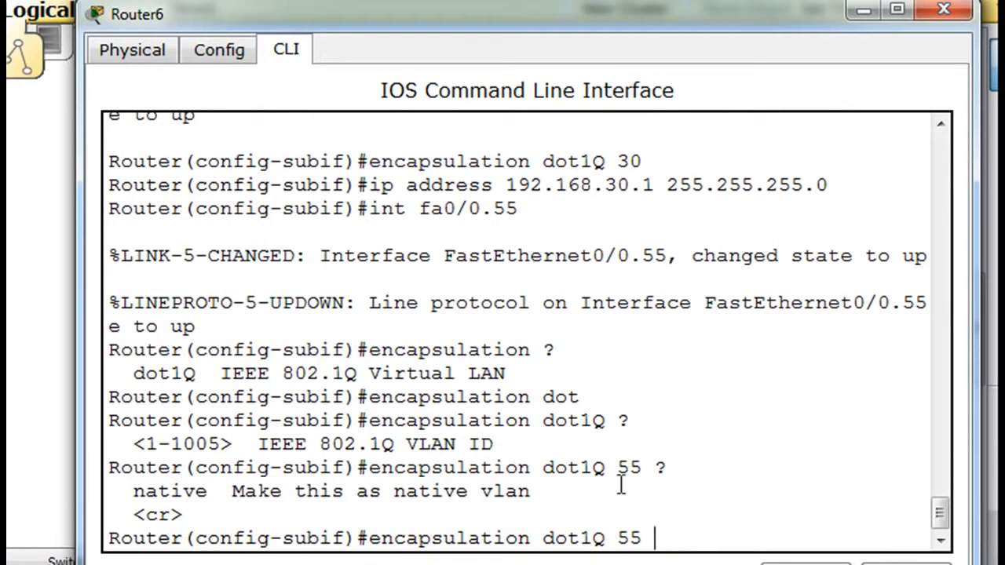
# Complete the encapsulation command as encapsulation dot1Q 55 native and run it, making VLAN 55 the subinterface's native VLAN.
pyautogui.moveTo(132, 492); pyautogui.dragTo(212, 492)
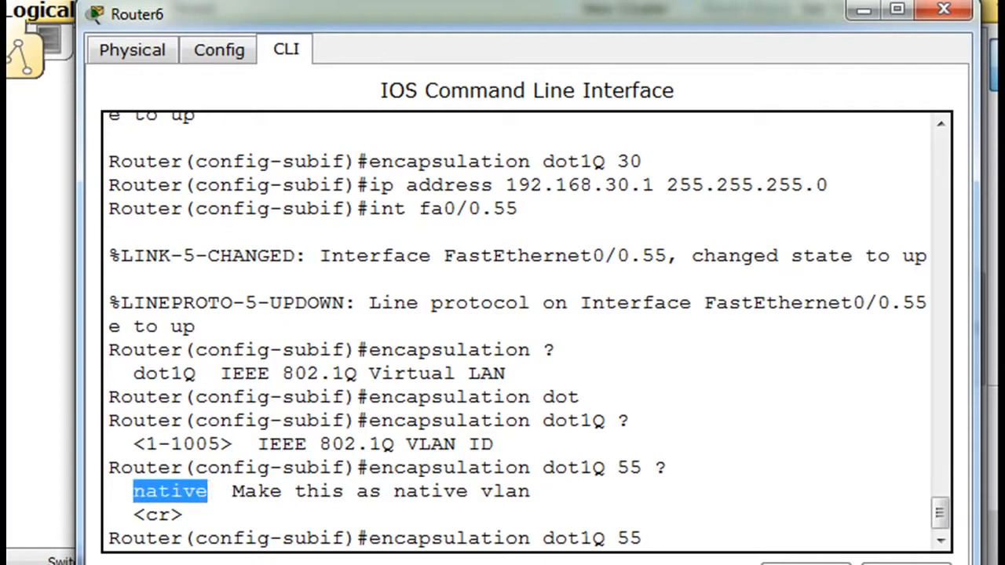
pyautogui.click(643, 539)
pyautogui.write('native')
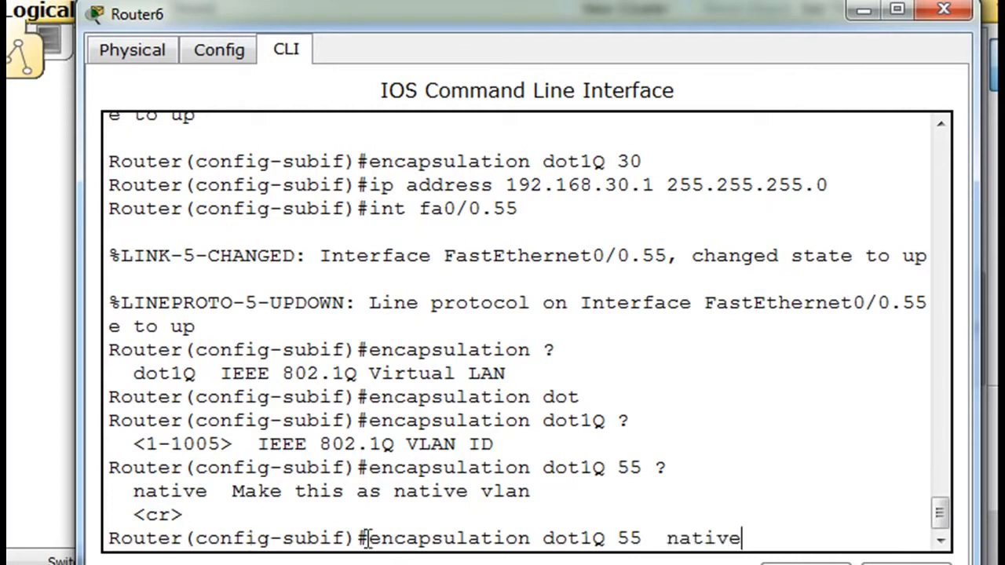
pyautogui.click(653, 539)
pyautogui.press('BackSpace')
pyautogui.press('BackSpace')
pyautogui.press('BackSpace')
pyautogui.press('BackSpace')
pyautogui.press('BackSpace')
pyautogui.press('BackSpace')
pyautogui.press('BackSpace')
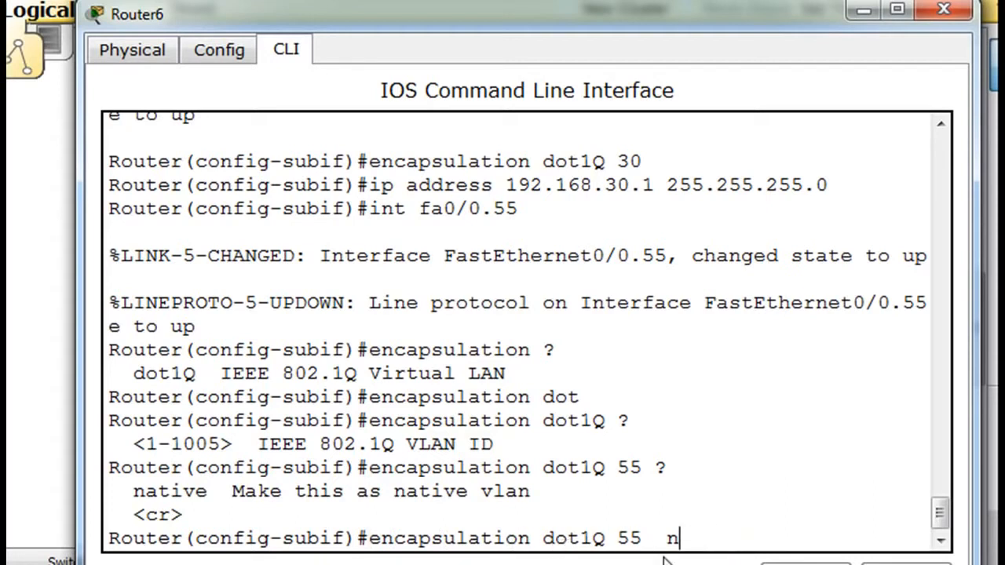
pyautogui.write('native')
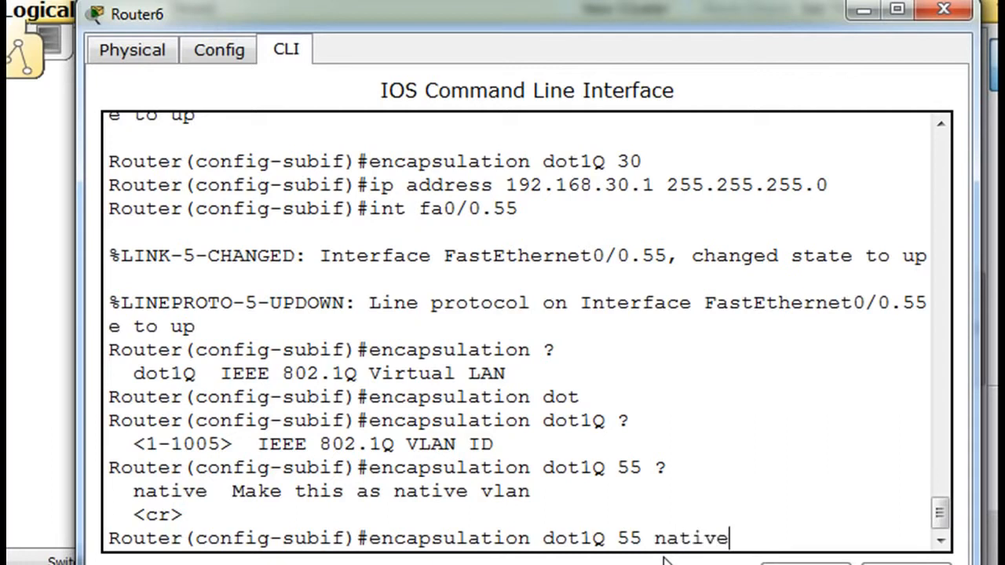
pyautogui.press('Return')
# Assign the native VLAN 55 subinterface its gateway address with ip address 192.168.55.1 255.255.255.0.
pyautogui.press('Up')
pyautogui.press('Up')
pyautogui.press('Up')
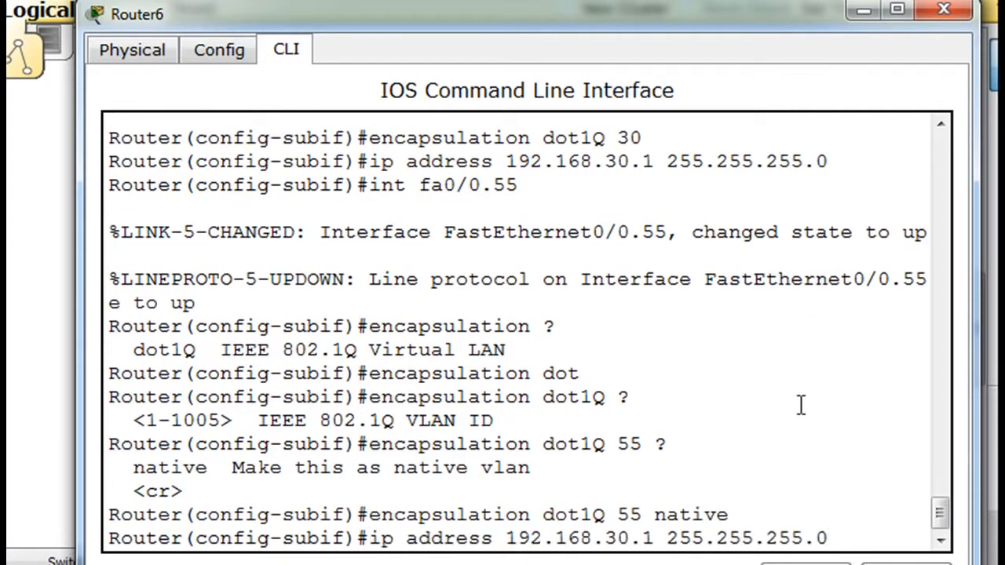
pyautogui.press('Left')
pyautogui.press('Left')
pyautogui.press('Left')
pyautogui.press('Left')
pyautogui.press('Left')
pyautogui.press('Left')
pyautogui.press('Left')
pyautogui.press('Left')
pyautogui.press('Left')
pyautogui.press('Left')
pyautogui.press('Left')
pyautogui.press('Left')
pyautogui.press('Left')
pyautogui.press('Left')
pyautogui.press('Left')
pyautogui.press('Left')
pyautogui.press('Left')
pyautogui.press('BackSpace')
pyautogui.press('BackSpace')
pyautogui.write('55')
pyautogui.press('Return')
# Create the management VLAN subinterface with int fa0/0.77.
pyautogui.press('Up')
pyautogui.press('Up')
pyautogui.press('Up')
pyautogui.press('Down')
pyautogui.press('Down')
pyautogui.press('Up')
pyautogui.press('Up')
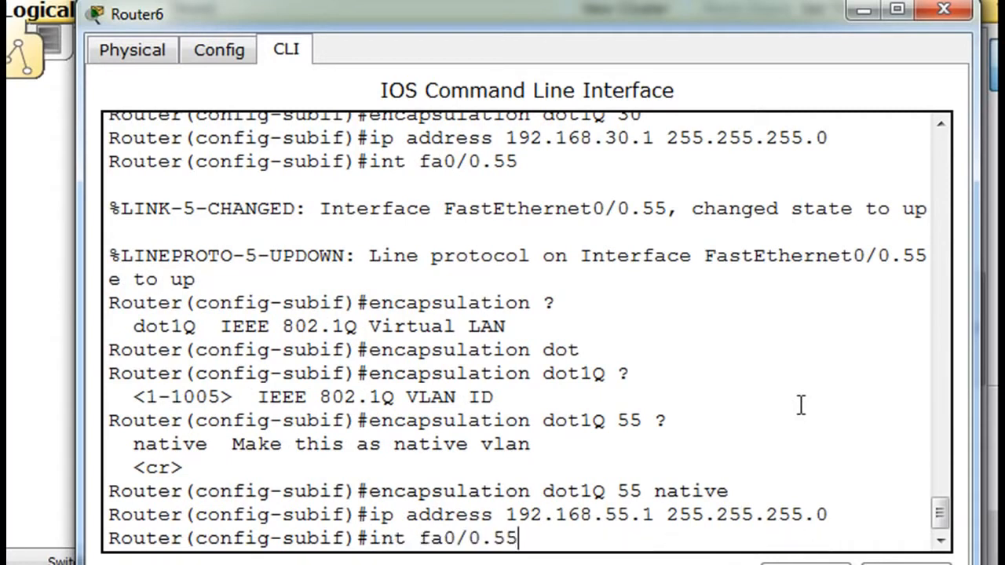
pyautogui.press('Delete')
pyautogui.press('BackSpace')
pyautogui.write('77')
pyautogui.press('Return')
# Set the management subinterface's VLAN tagging with encapsulation dot1Q 77, without the native option.
pyautogui.press('Up')
pyautogui.press('Up')
pyautogui.press('Up')
pyautogui.press('BackSpace')
pyautogui.press('BackSpace')
pyautogui.press('BackSpace')
pyautogui.press('BackSpace')
pyautogui.press('BackSpace')
pyautogui.press('BackSpace')
pyautogui.press('BackSpace')
pyautogui.press('BackSpace')
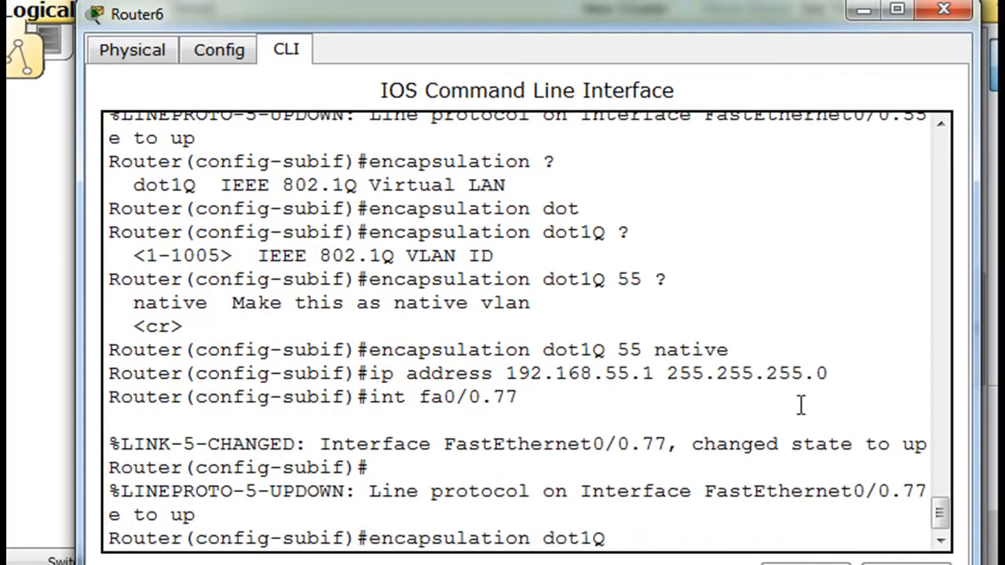
pyautogui.write('77')
pyautogui.press('Return')
pyautogui.press('Return')
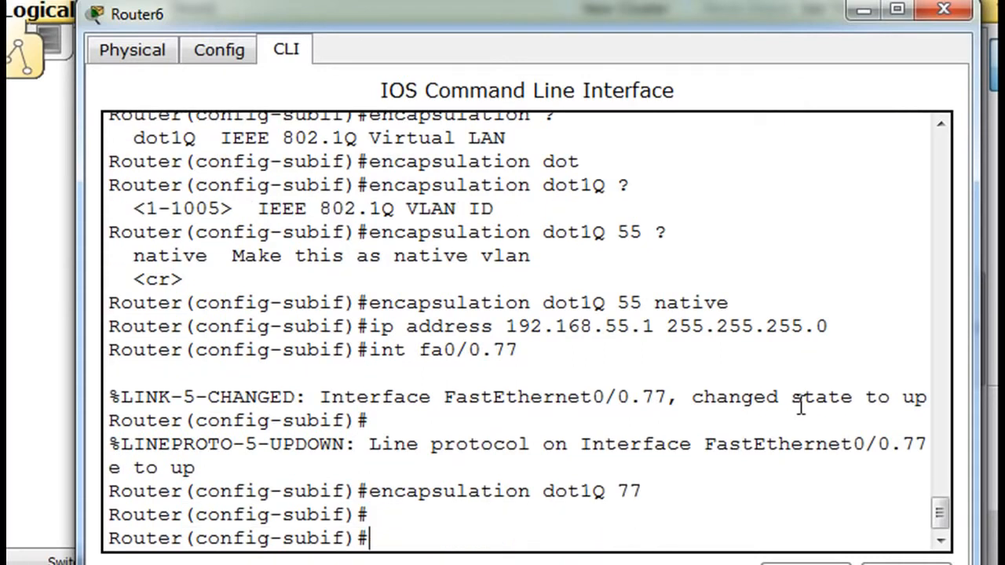
# Assign the VLAN 77 subinterface its gateway address with ip address 192.168.77.1 255.255.255.0 and leave configuration mode.
pyautogui.press('Up')
pyautogui.press('Up')
pyautogui.press('Up')
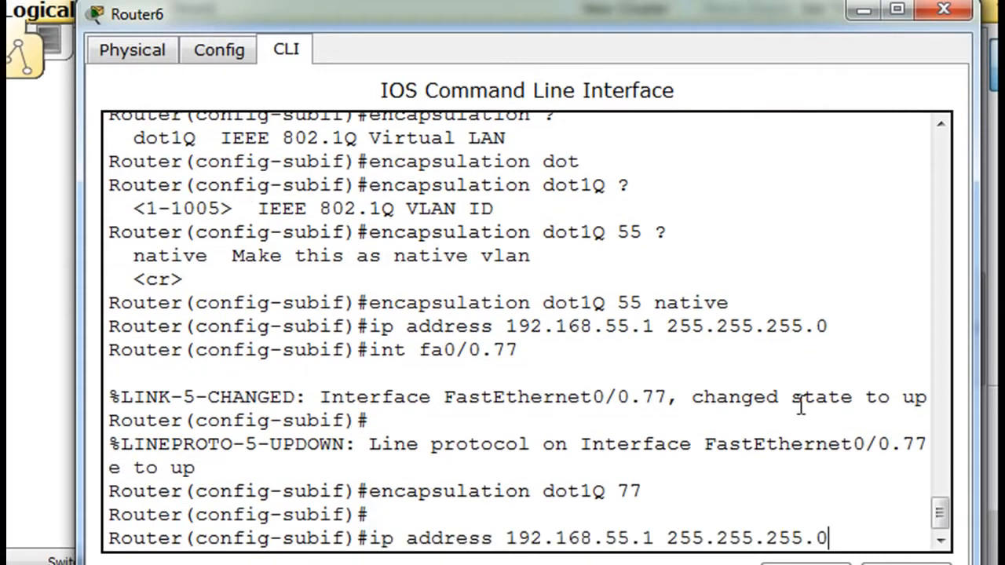
pyautogui.press('Left')
pyautogui.press('Left')
pyautogui.press('Left')
pyautogui.press('Left')
pyautogui.press('Left')
pyautogui.press('Left')
pyautogui.press('Left')
pyautogui.press('Left')
pyautogui.press('Left')
pyautogui.press('Left')
pyautogui.press('BackSpace')
pyautogui.press('BackSpace')
pyautogui.write('77')
pyautogui.press('Return')
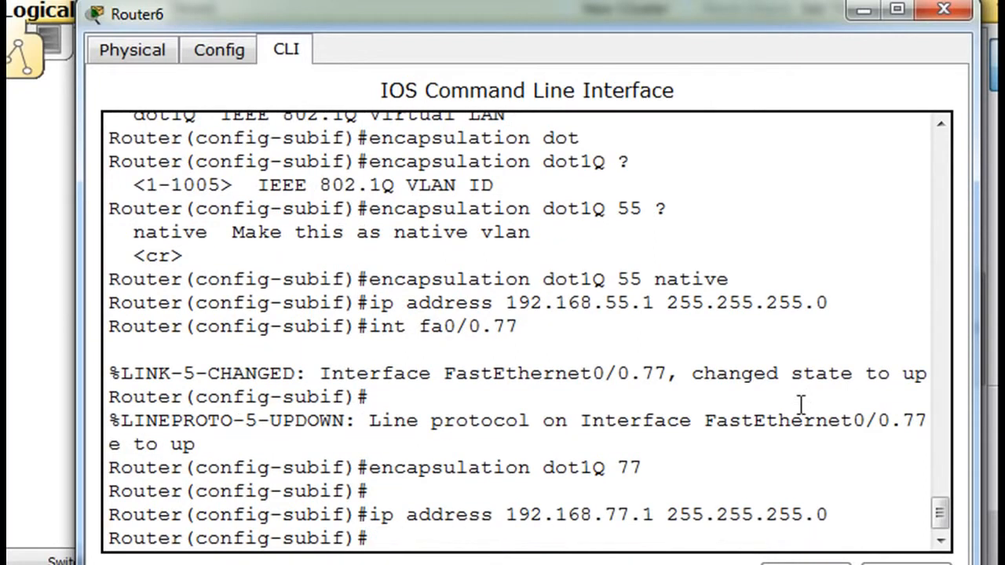
pyautogui.hotkey('ctrl', 'z')
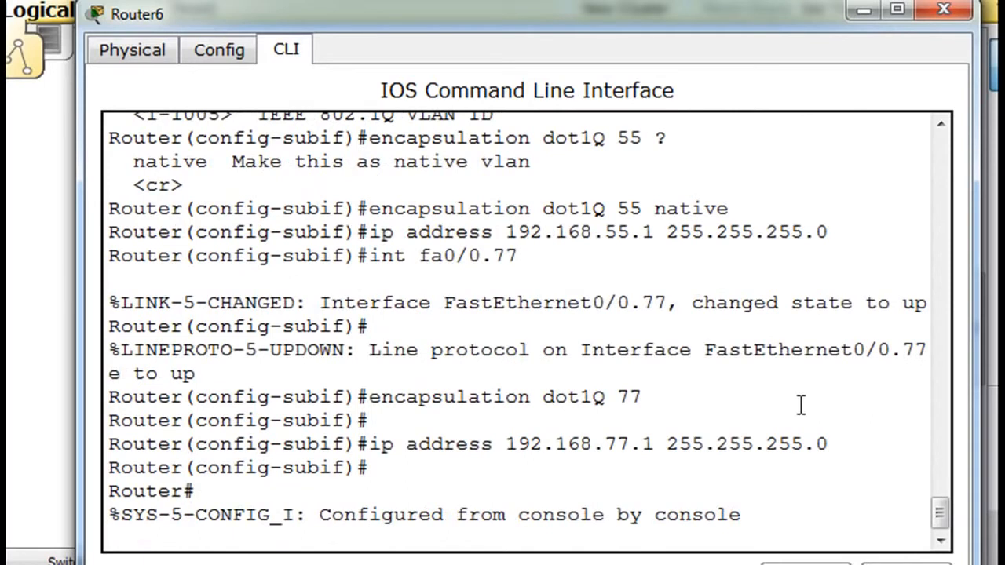
# Run show run, page through the router's configuration to check all the subinterfaces, and close the router window.
pyautogui.press('Return')
pyautogui.write('show run')
pyautogui.press('Return')
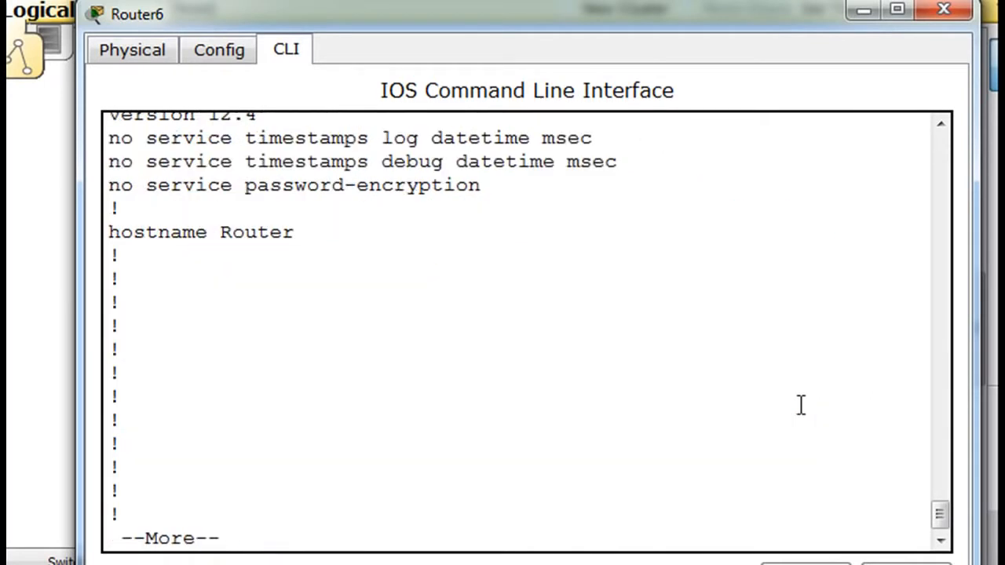
pyautogui.press('space')
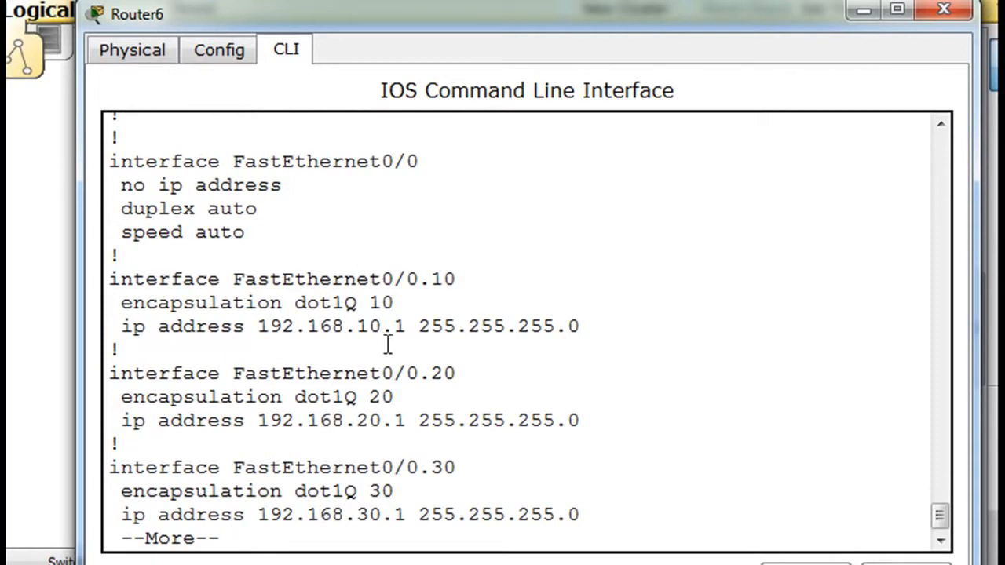
pyautogui.press('space')
pyautogui.moveTo(940, 518)
pyautogui.mouseDown()
pyautogui.moveTo(947, 529)
pyautogui.moveTo(939, 495)
pyautogui.moveTo(944, 527)
pyautogui.mouseUp()
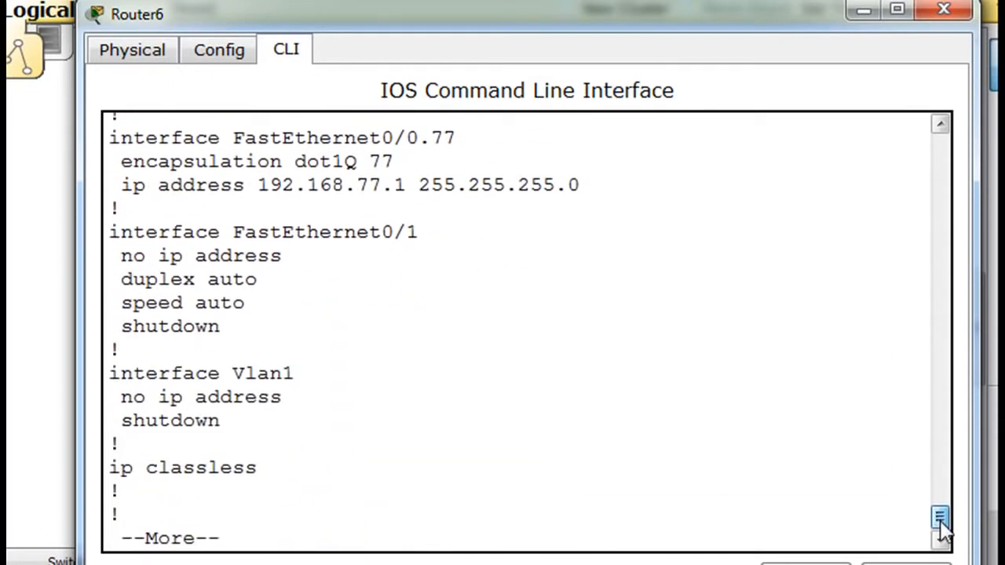
pyautogui.click(945, 12)
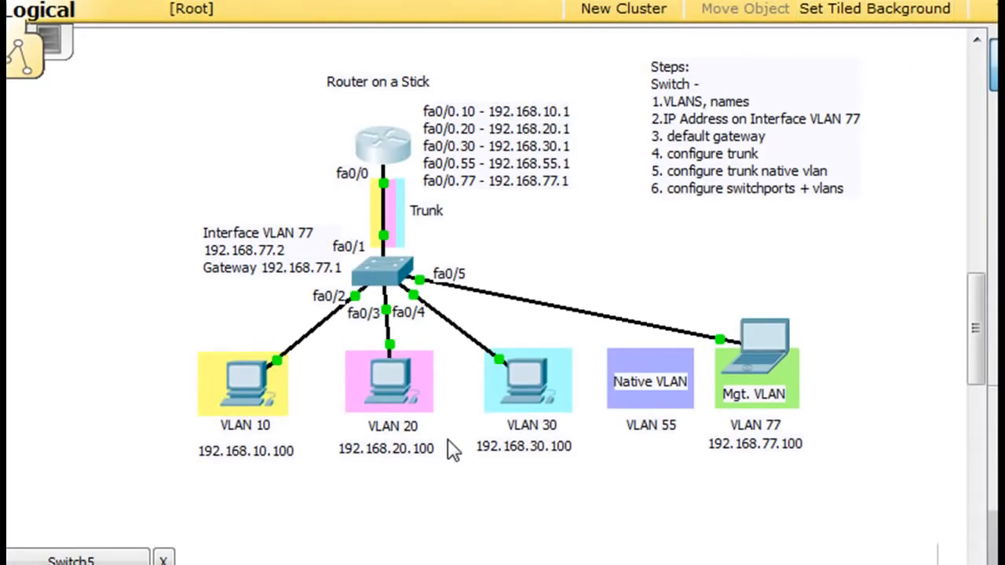
# Reopen the router's command line, run show ip route, and widen the window to examine the full connected-route entries.
pyautogui.moveTo(401, 167)
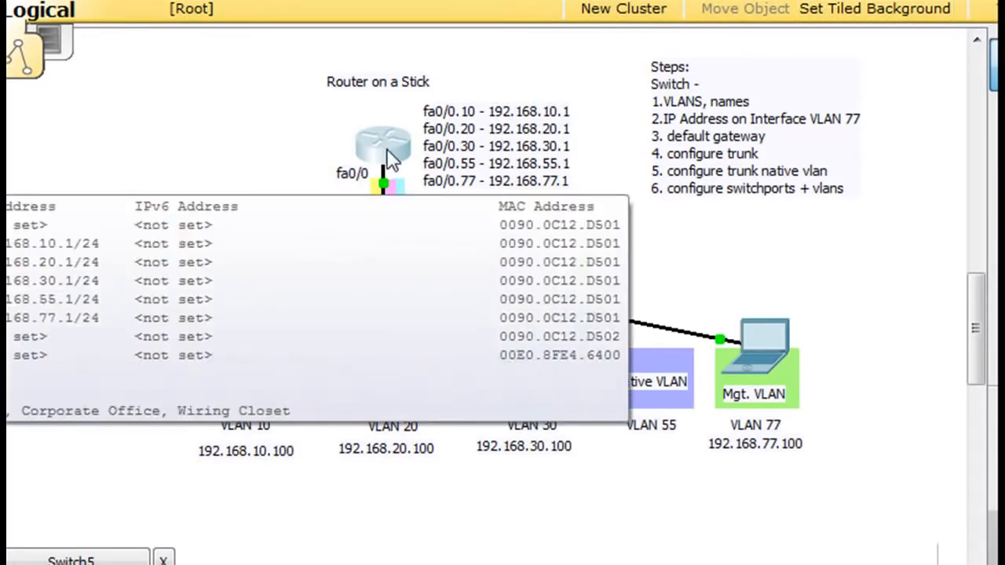
pyautogui.click(382, 145)
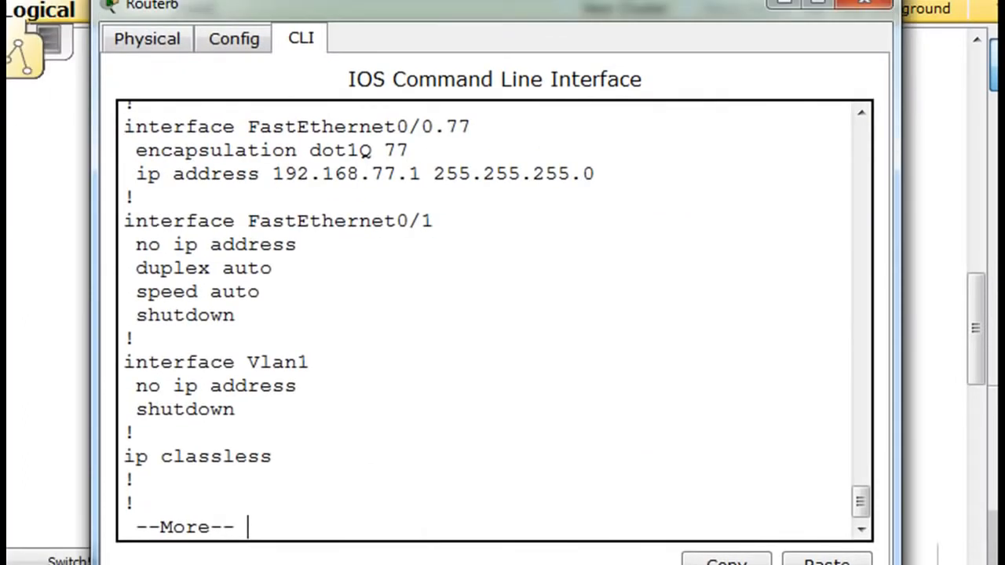
pyautogui.press('space')
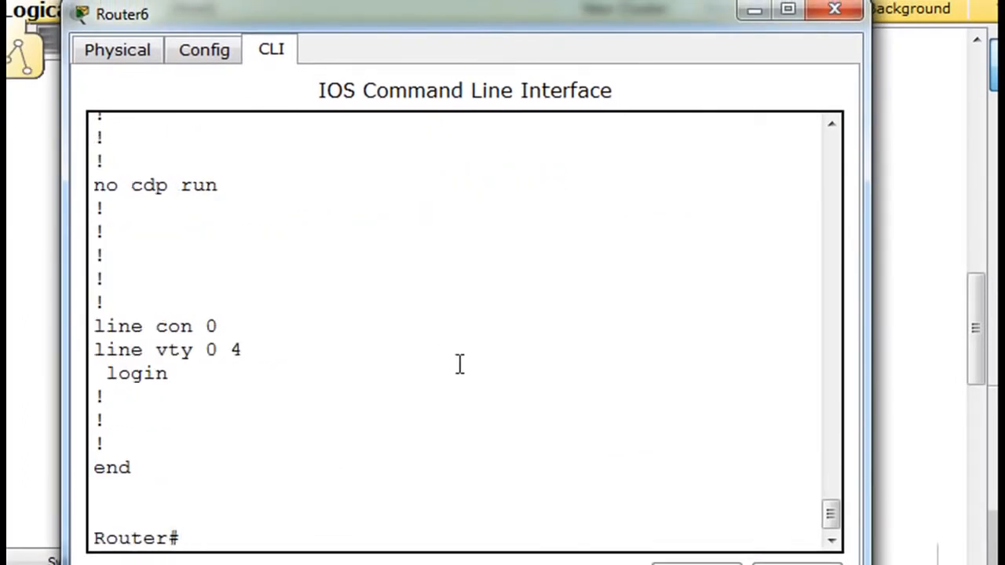
pyautogui.write('show ip ')
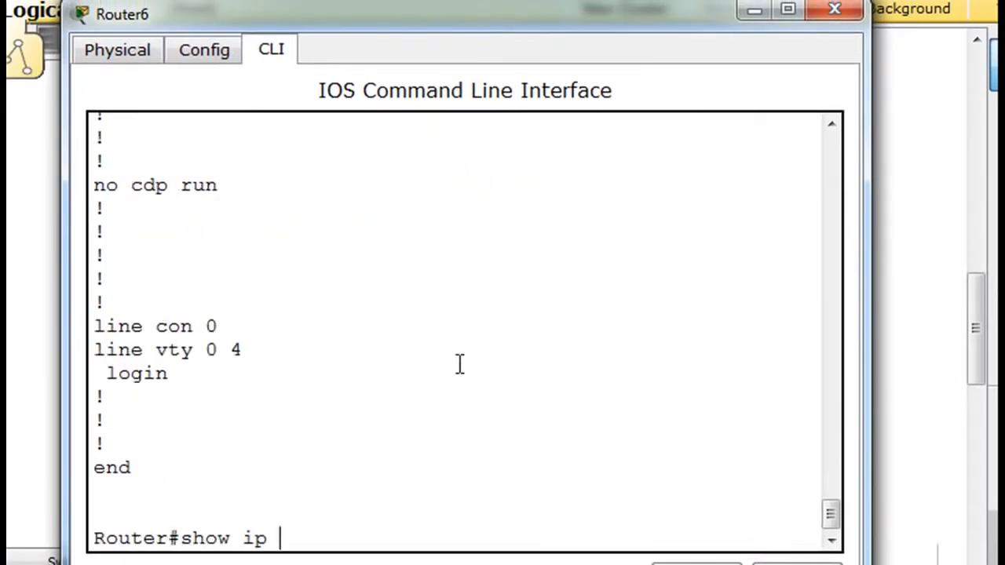
pyautogui.write('route')
pyautogui.press('Return')
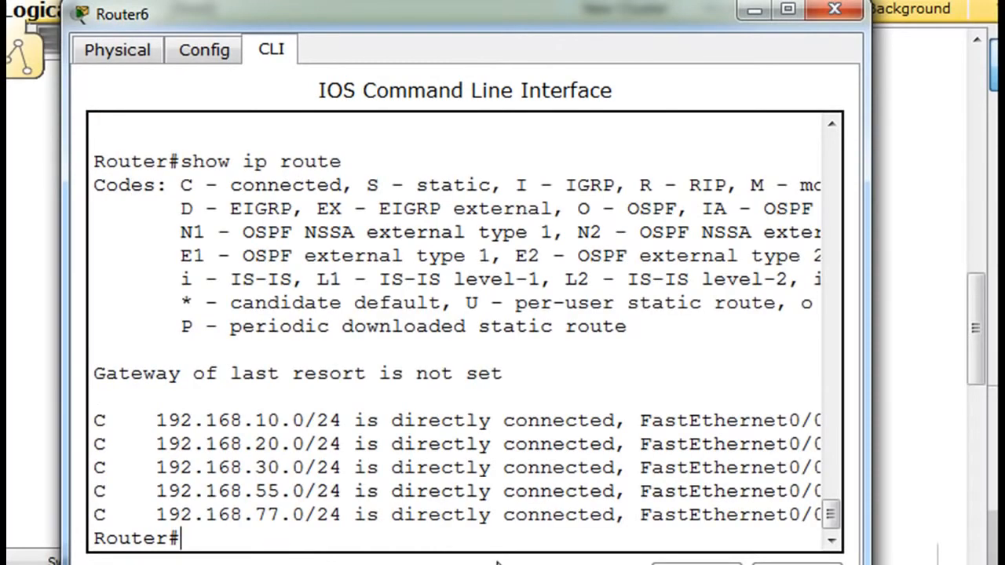
pyautogui.moveTo(870, 428); pyautogui.dragTo(1004, 424)
pyautogui.moveTo(878, 14); pyautogui.dragTo(820, 14)
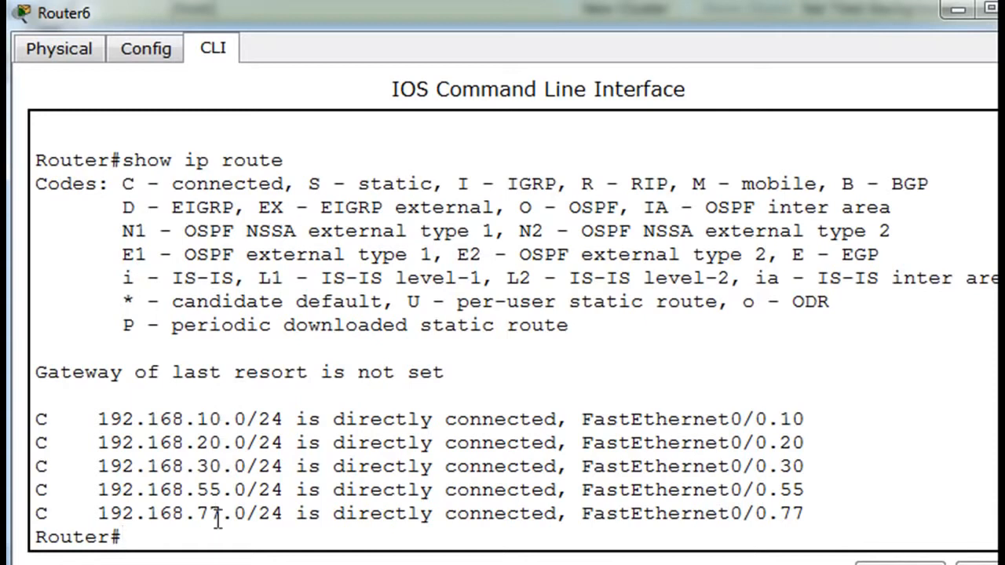
pyautogui.click(958, 11)
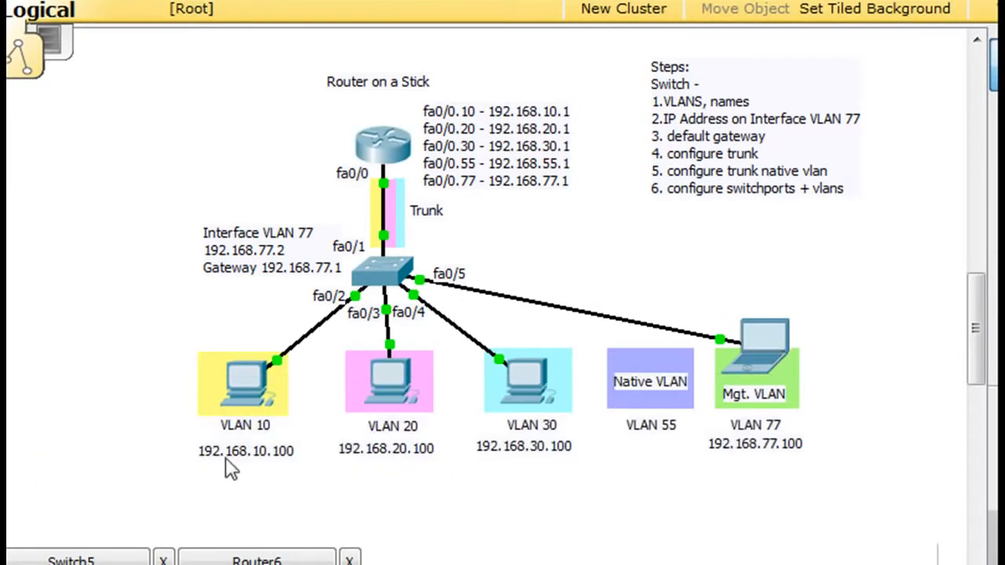
# From the management laptop's Command Prompt, test the VLAN 77 gateway with ping 192.168.77.1.
pyautogui.click(757, 345)
pyautogui.moveTo(359, 73); pyautogui.dragTo(610, 35)
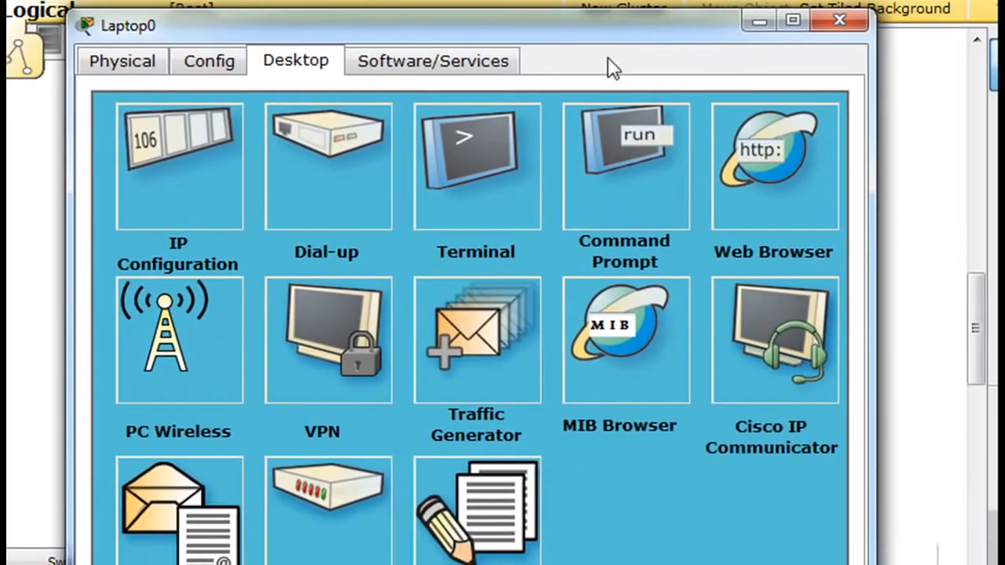
pyautogui.click(599, 167)
pyautogui.write('ping 192.168.77.1')
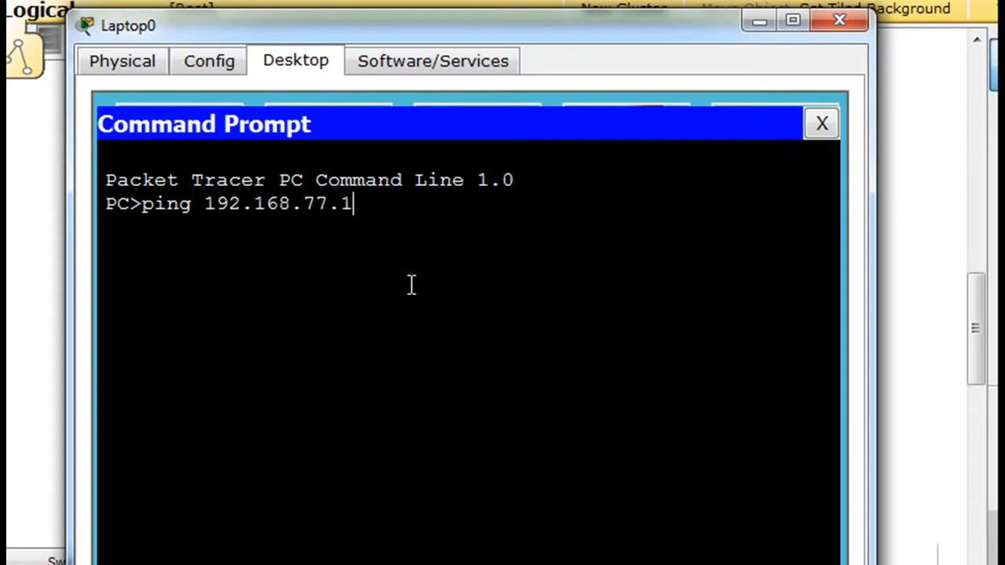
pyautogui.press('Return')
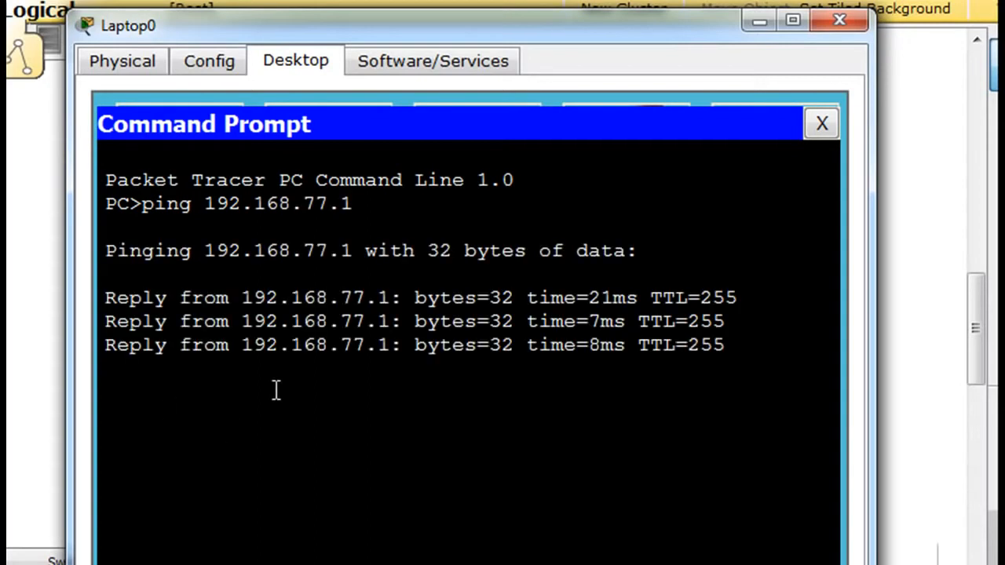
# Test routing from the laptop to the VLAN 10 PC with ping 192.168.10.100.
pyautogui.press('Up')
pyautogui.press('Left')
pyautogui.press('Left')
pyautogui.press('BackSpace')
pyautogui.press('BackSpace')
pyautogui.write('10')
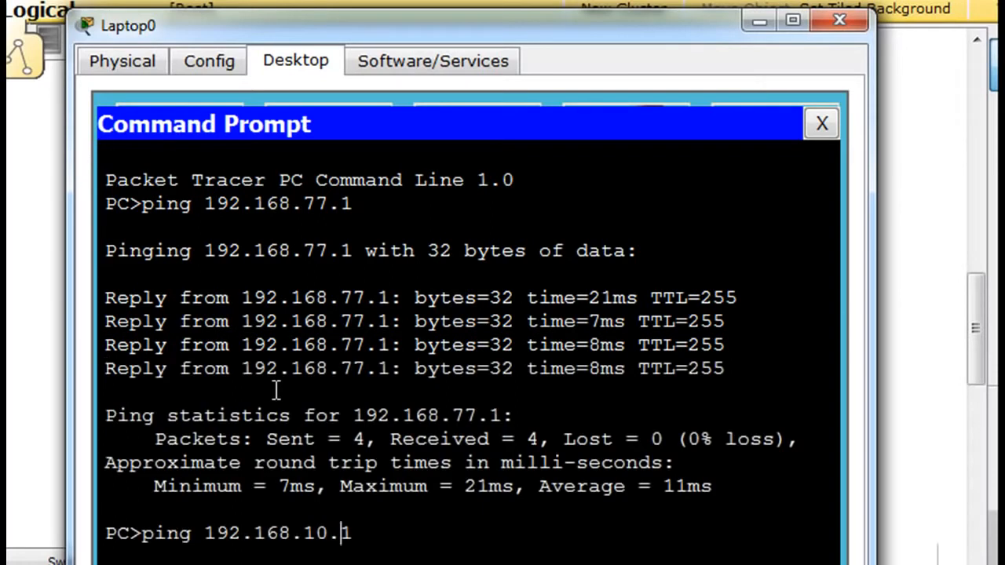
pyautogui.press('Return')
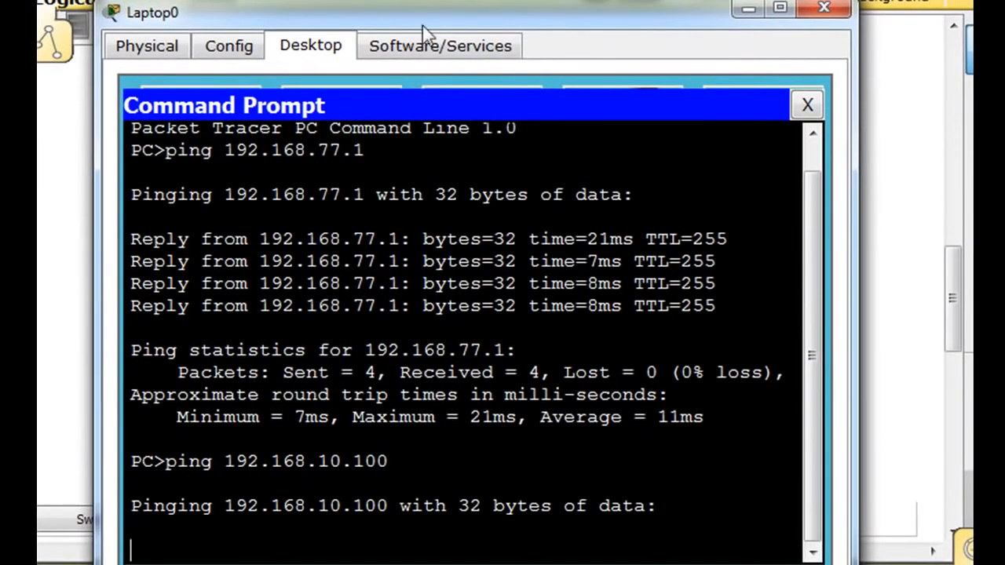
pyautogui.moveTo(449, 29); pyautogui.dragTo(447, 9)
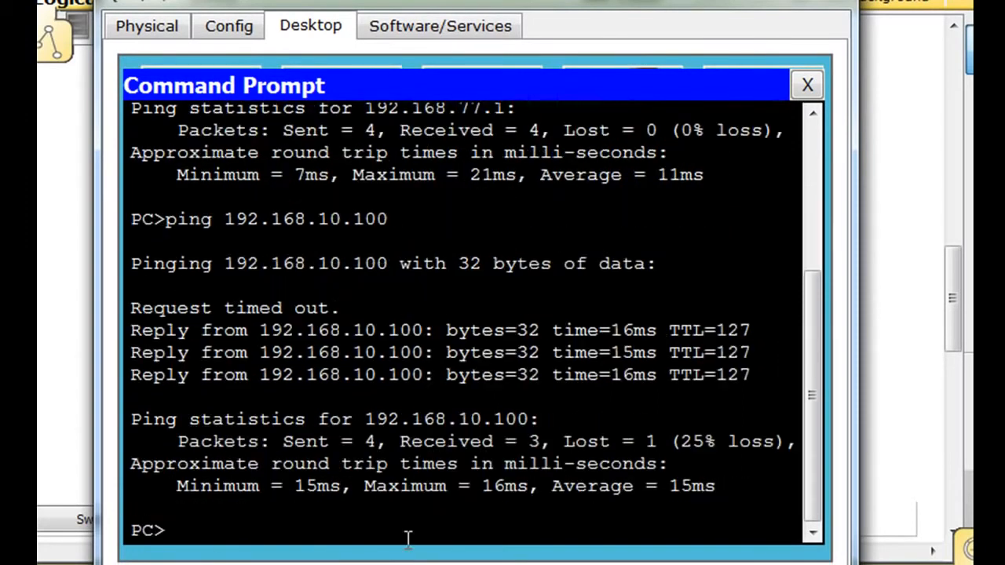
# Test routing from the laptop to the VLAN 20 PC with ping 192.168.20.100.
pyautogui.press('Up')
pyautogui.press('Left')
pyautogui.press('Left')
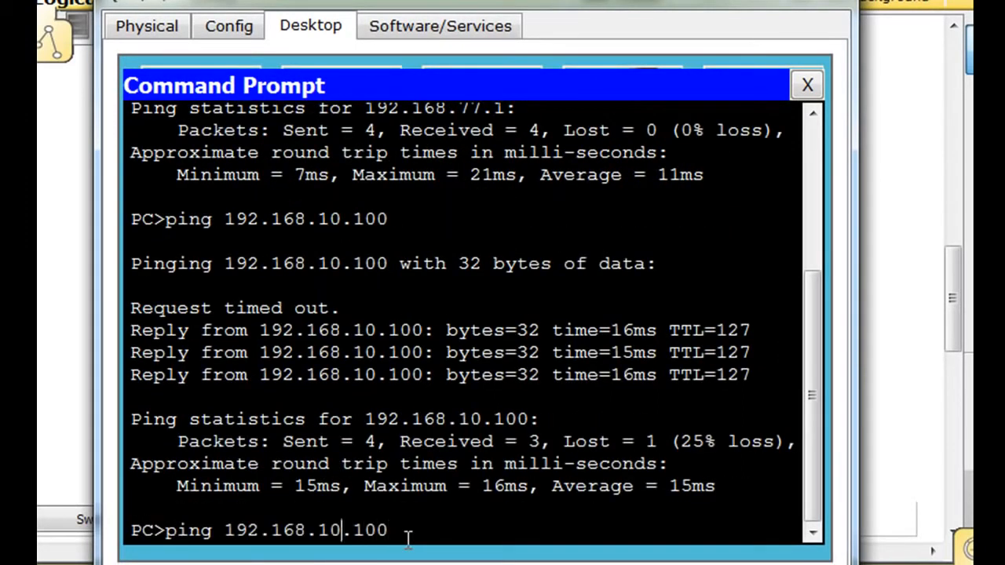
pyautogui.press('Return')
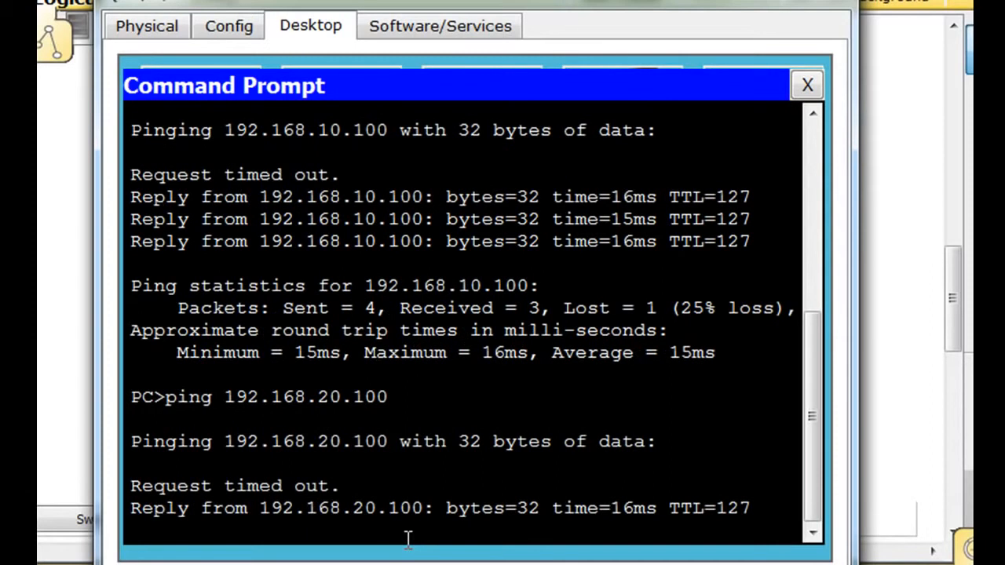
# Test routing to the VLAN 30 PC with ping 192.168.30.100, and close the laptop's Command Prompt and window.
pyautogui.press('Up')
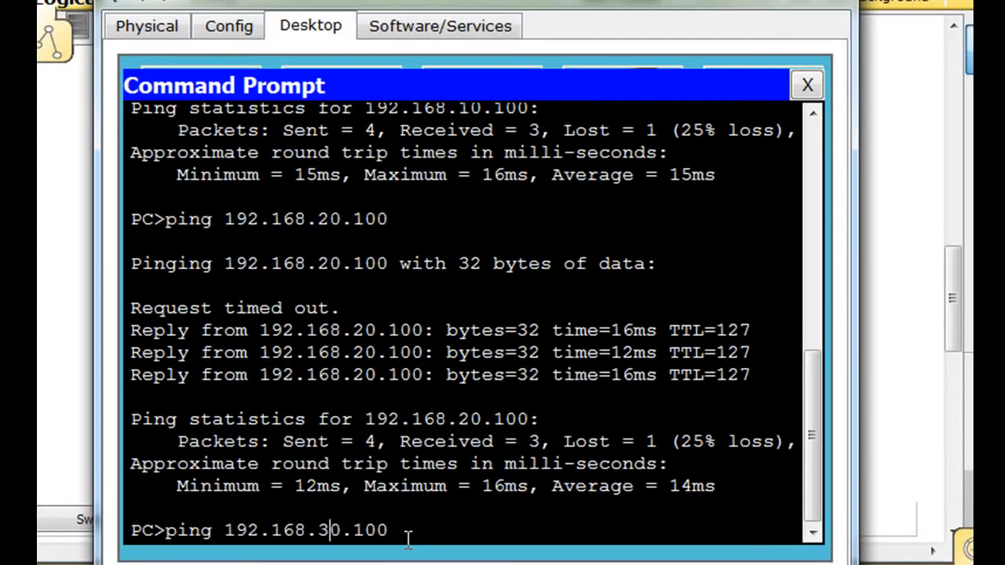
pyautogui.press('Return')
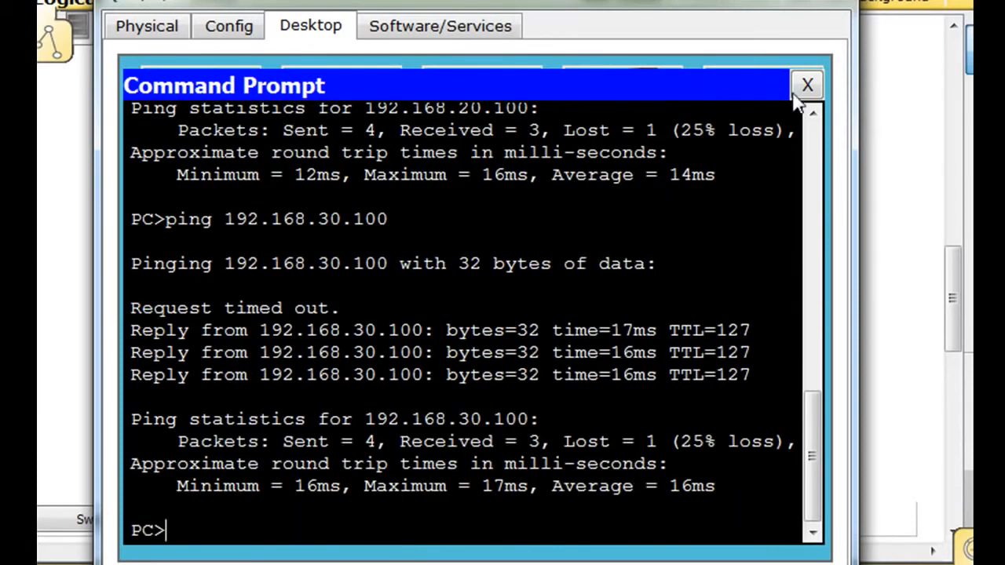
pyautogui.click(809, 85)
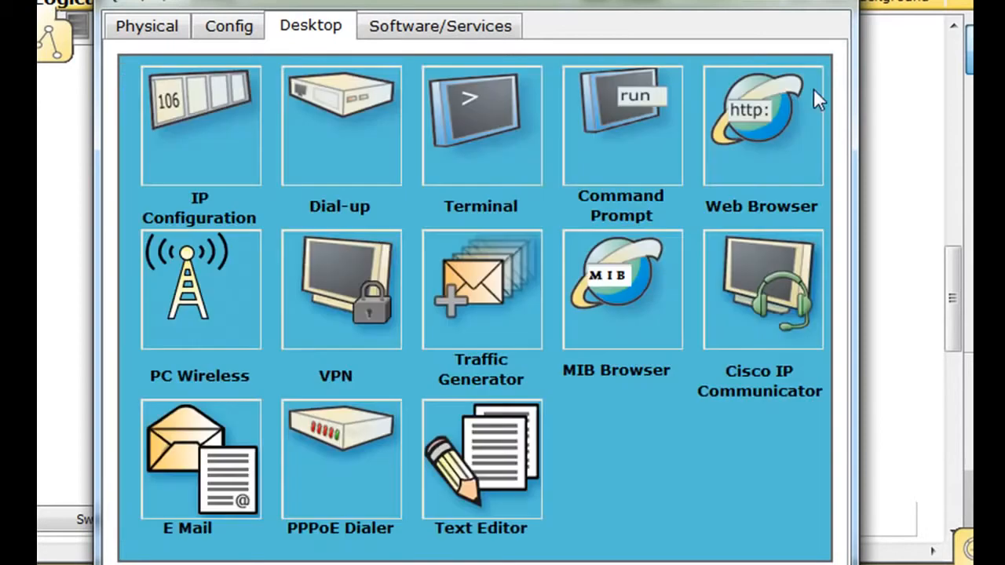
pyautogui.click(837, 3)
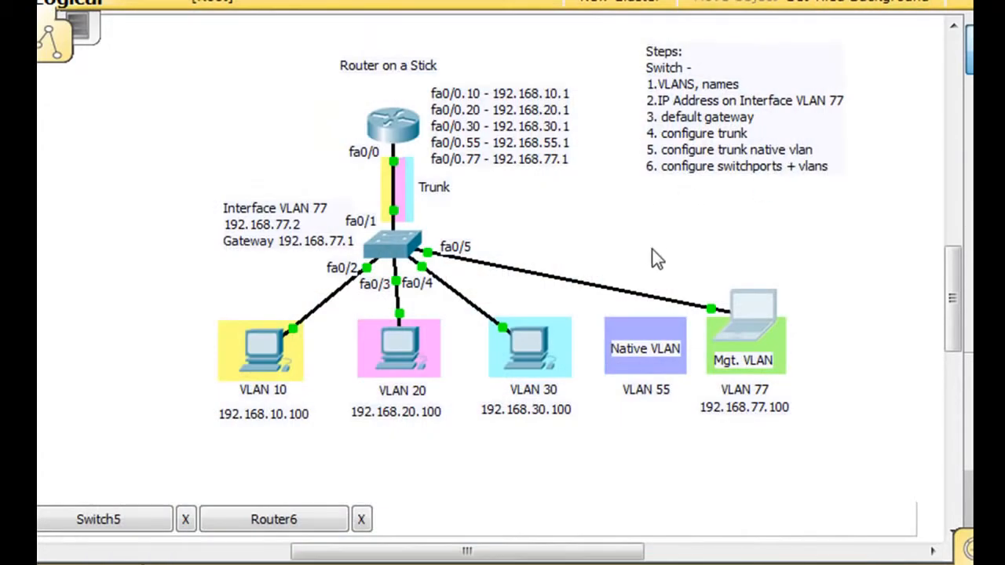
# Place a note below the switch steps headed "router -" with the first line "1. configure subinterfaces".
pyautogui.click(649, 201)
pyautogui.write('router')
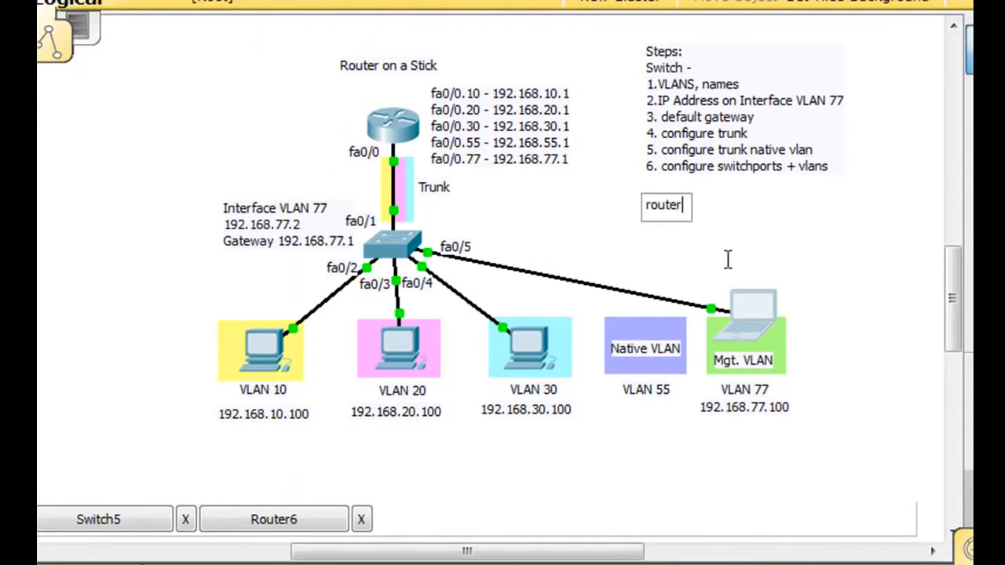
pyautogui.write(' -')
pyautogui.press('Return')
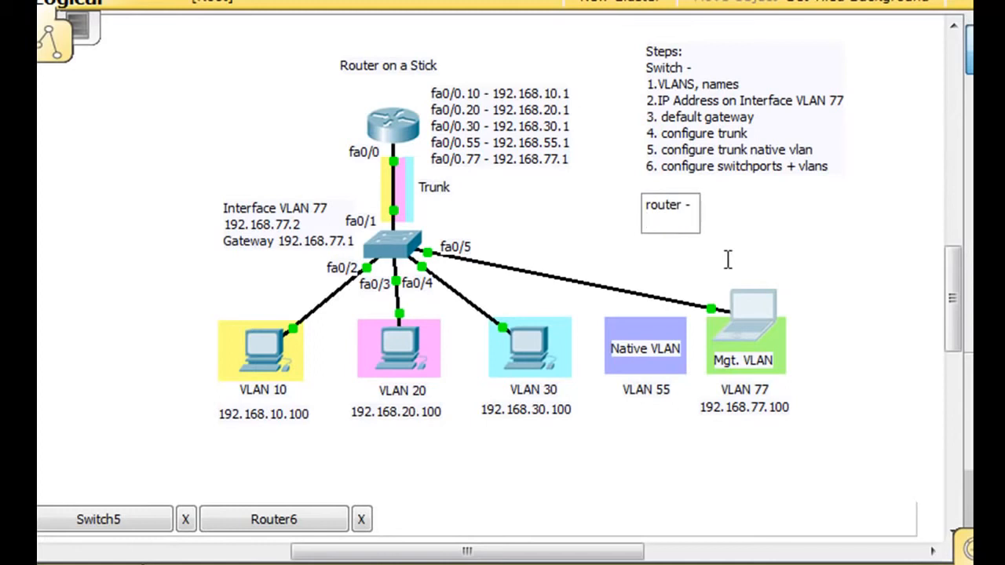
pyautogui.write('1. configure subinterfaces')
pyautogui.press('Return')
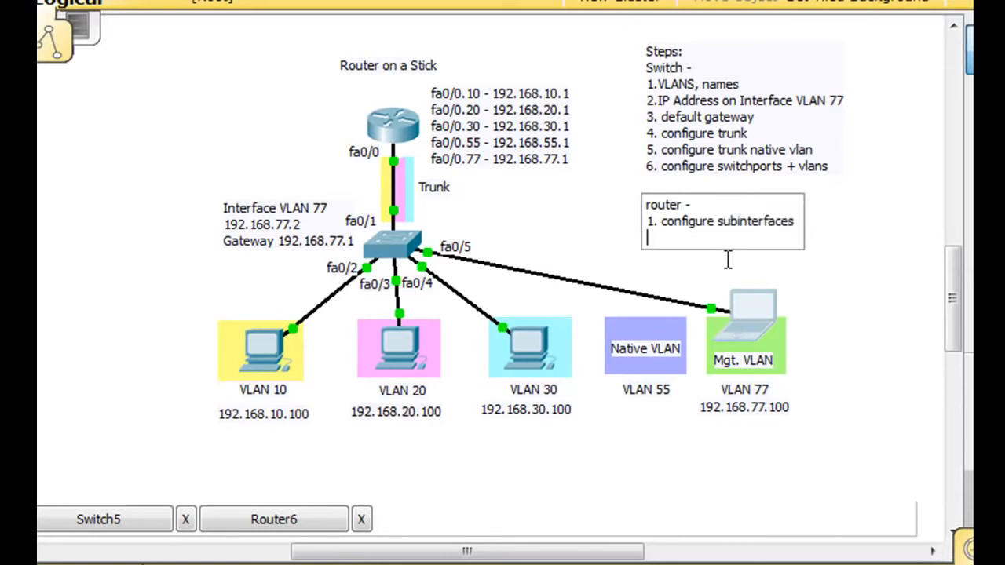
# Add the lines "2. encpasulation dot1q" and "3. native vlan" to the router note, with a space after each number.
pyautogui.write('2.encpasulation dot1q')
pyautogui.press('Return')
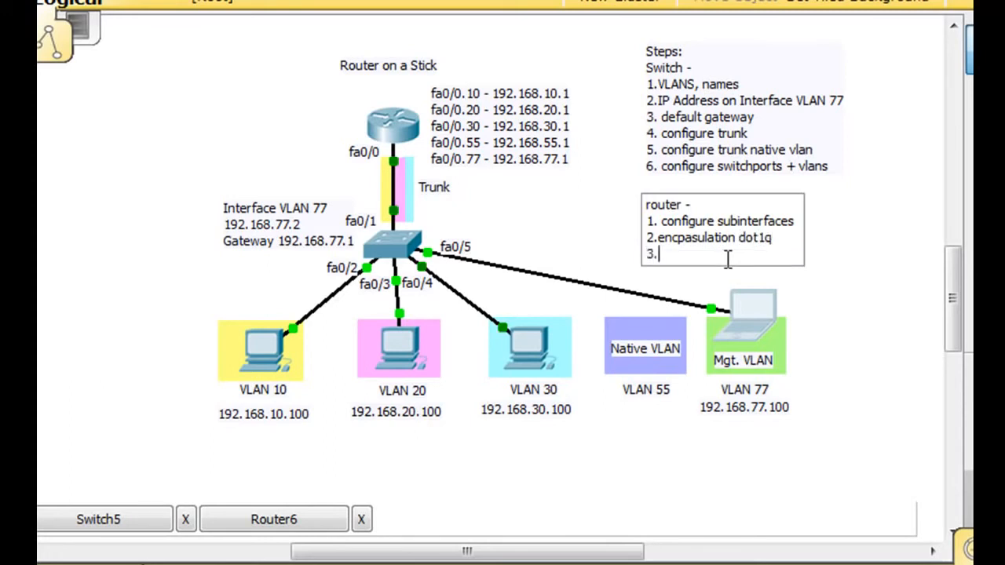
pyautogui.write('3.native vlan')
pyautogui.press('Left')
pyautogui.press('Left')
pyautogui.press('Left')
pyautogui.press('Left')
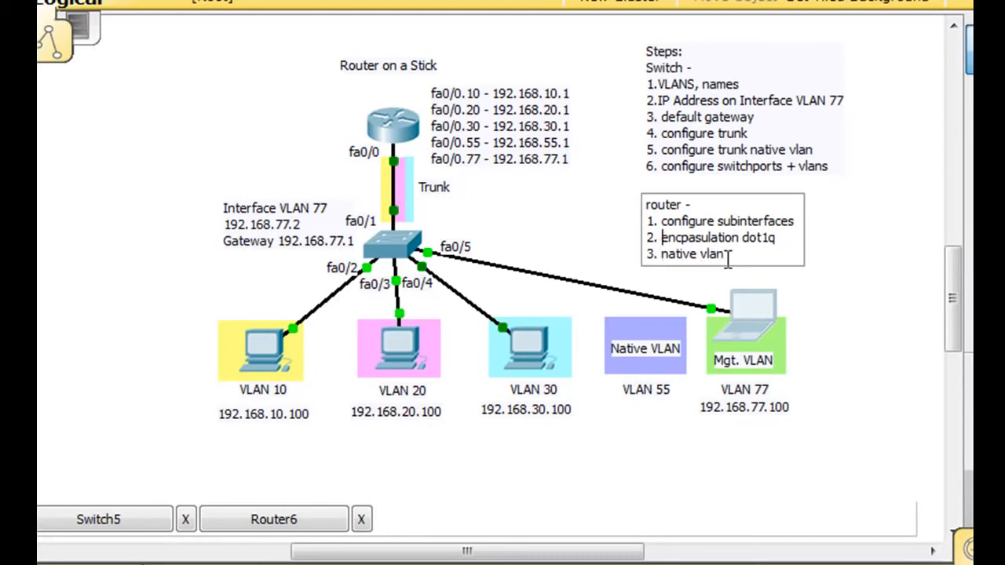
# Finish editing the router note and move it up so it sits just beneath the switch steps.
pyautogui.click(871, 216)
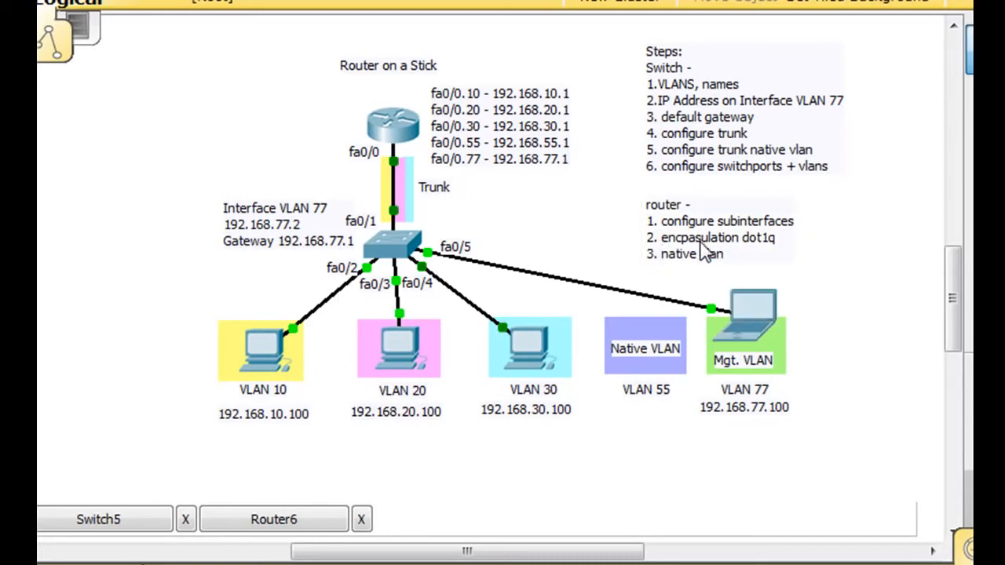
pyautogui.moveTo(704, 249); pyautogui.dragTo(703, 238)
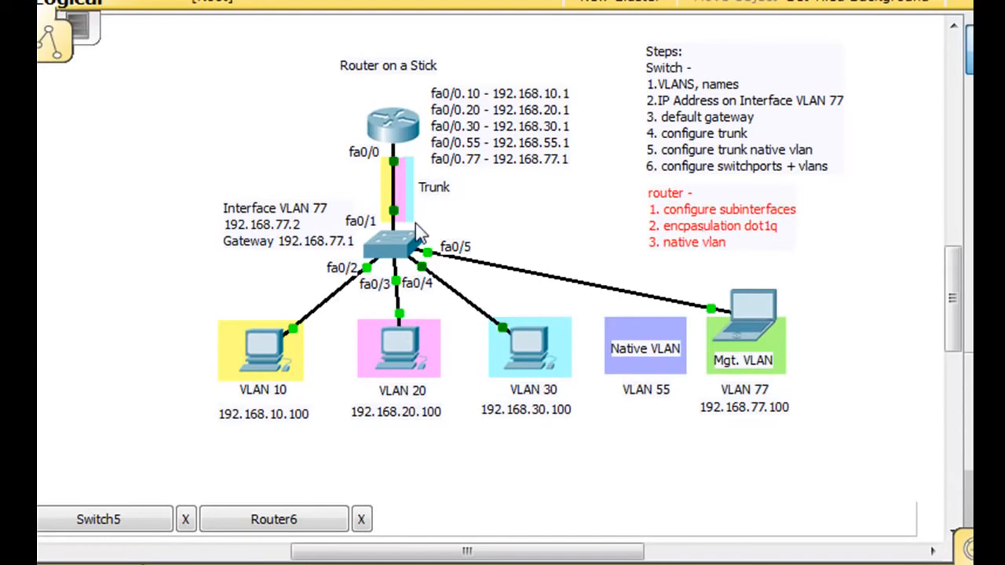
pyautogui.moveTo(682, 227); pyautogui.dragTo(685, 223)
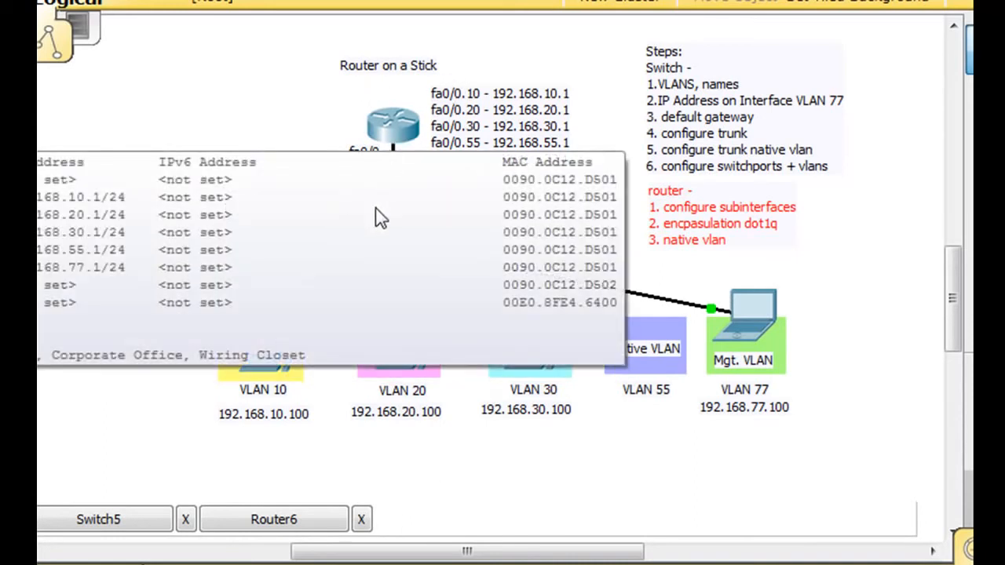
pyautogui.moveTo(393, 205)
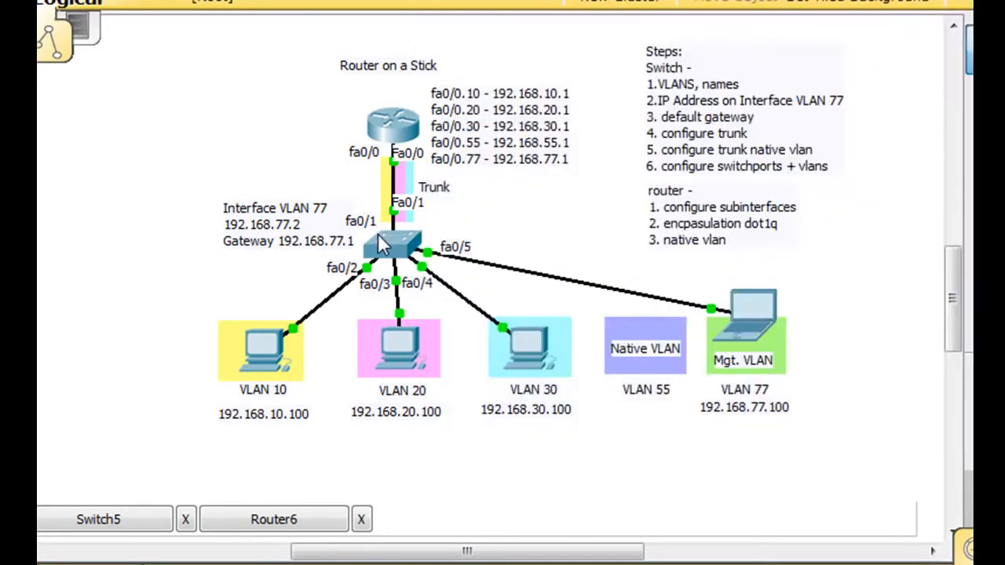
pyautogui.moveTo(378, 234)
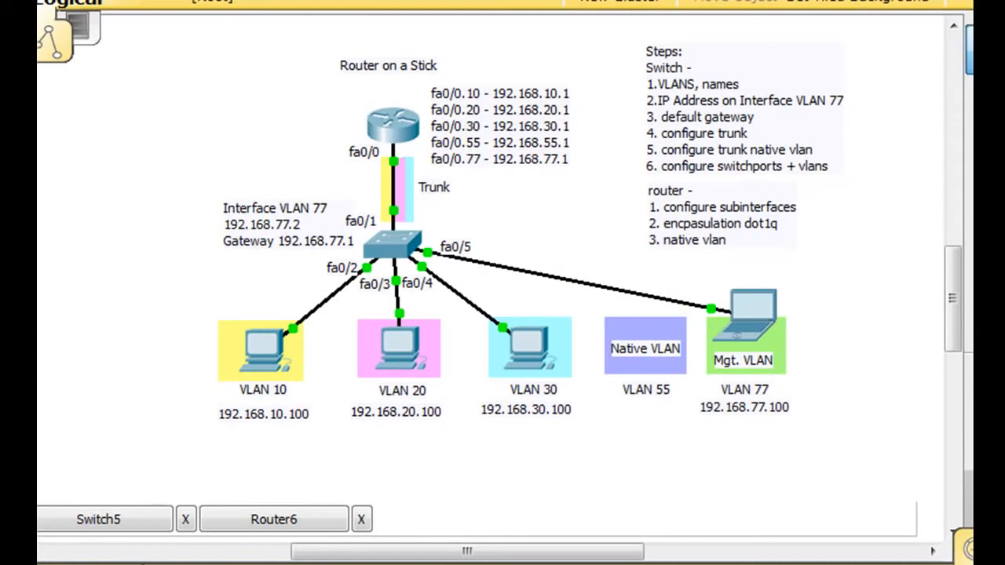
pyautogui.moveTo(549, 557); pyautogui.dragTo(292, 559)
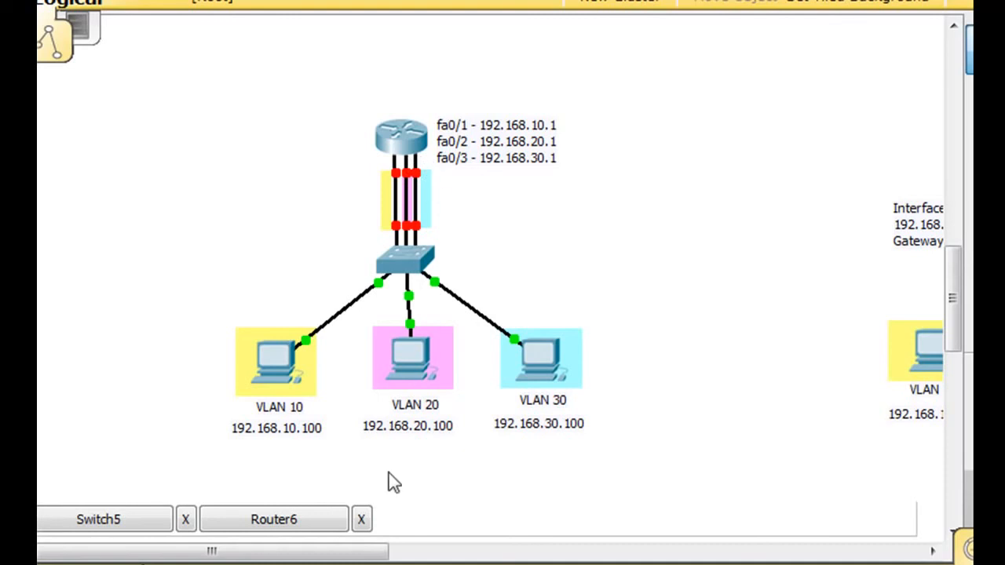
pyautogui.moveTo(328, 557); pyautogui.dragTo(587, 552)
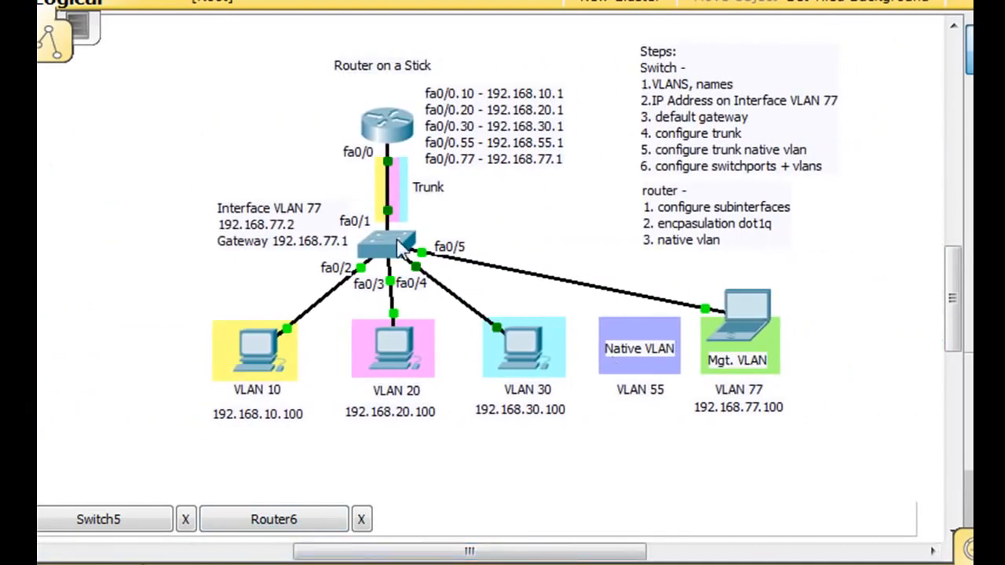